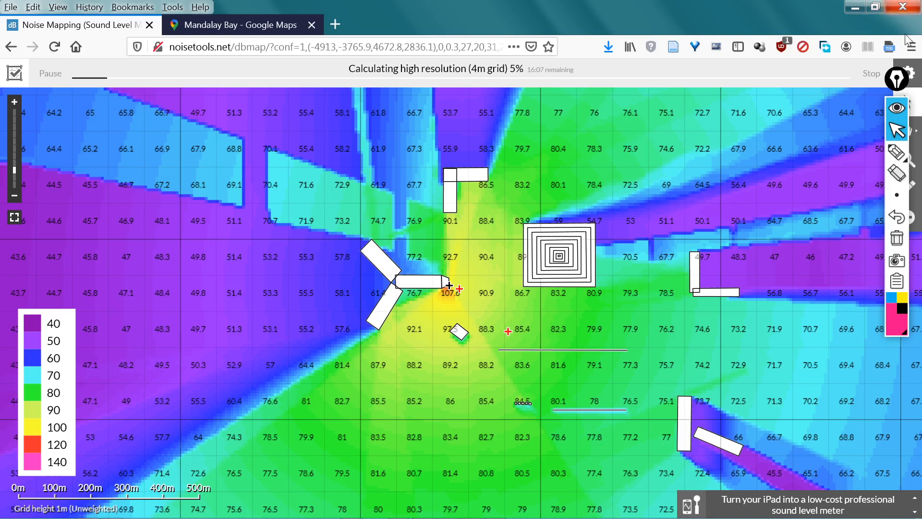
Step: Hide the annotation tools and examine the noise levels around the source and behind the surrounding buildings
{"action": "left_click", "coordinate": [897, 109]}
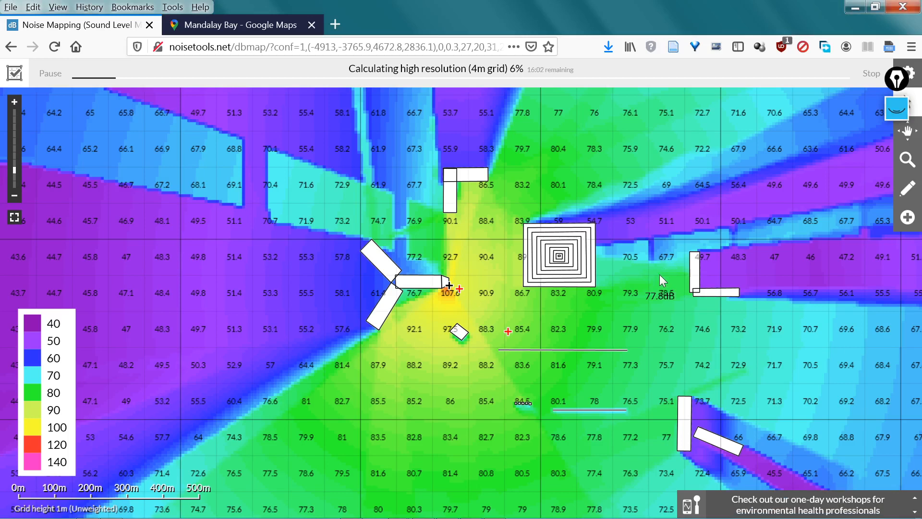
{"action": "left_click", "coordinate": [419, 284]}
{"action": "left_click", "coordinate": [380, 267]}
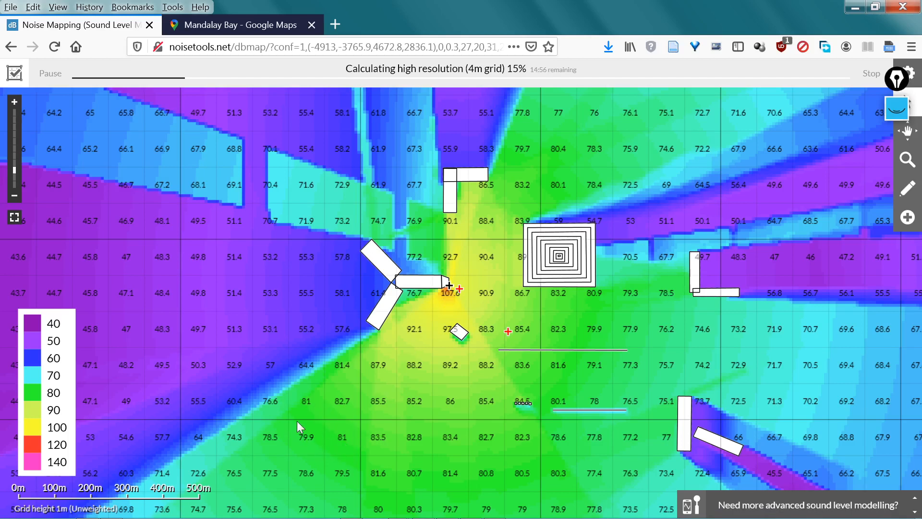
{"action": "mouse_move", "coordinate": [299, 412]}
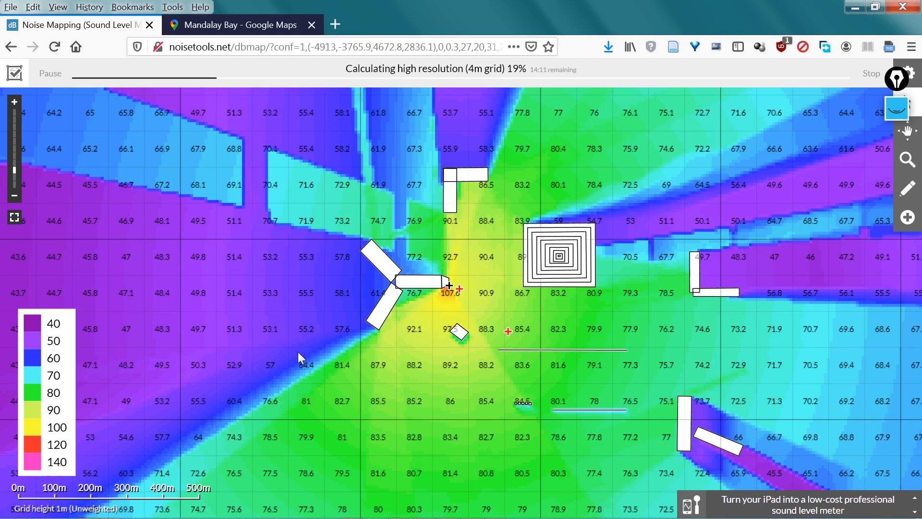
{"action": "mouse_move", "coordinate": [295, 353]}
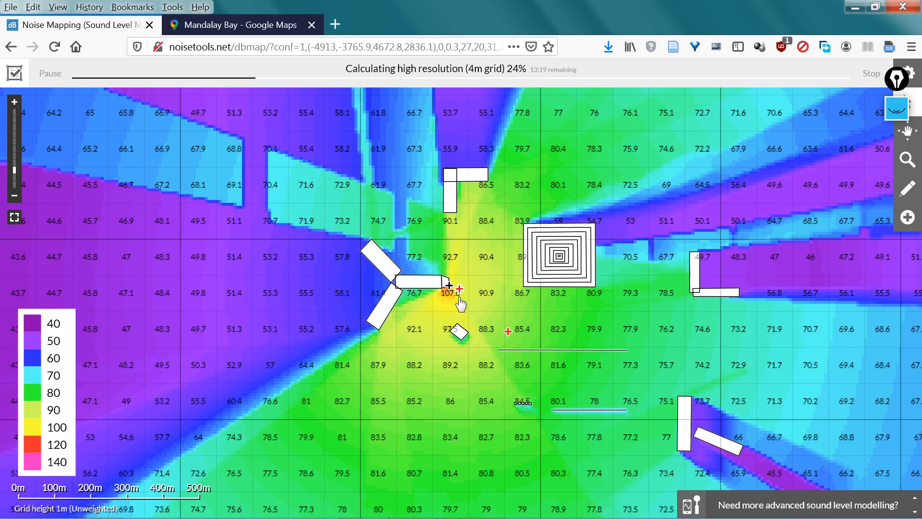
{"action": "left_click", "coordinate": [730, 451]}
{"action": "left_click", "coordinate": [684, 423]}
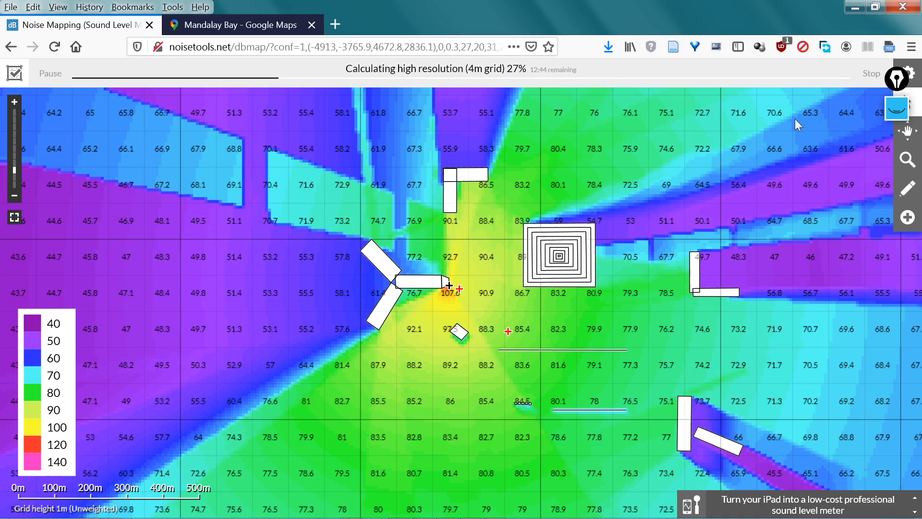
{"action": "mouse_move", "coordinate": [795, 119]}
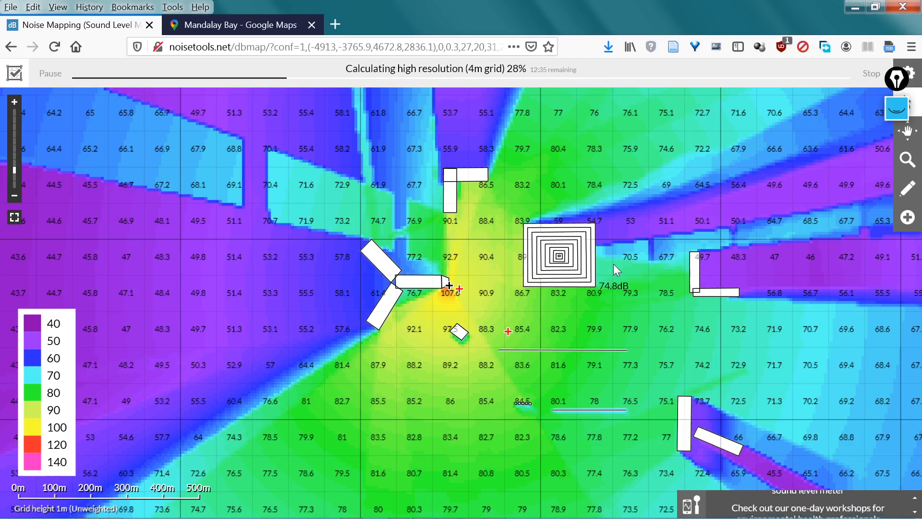
{"action": "mouse_move", "coordinate": [613, 264]}
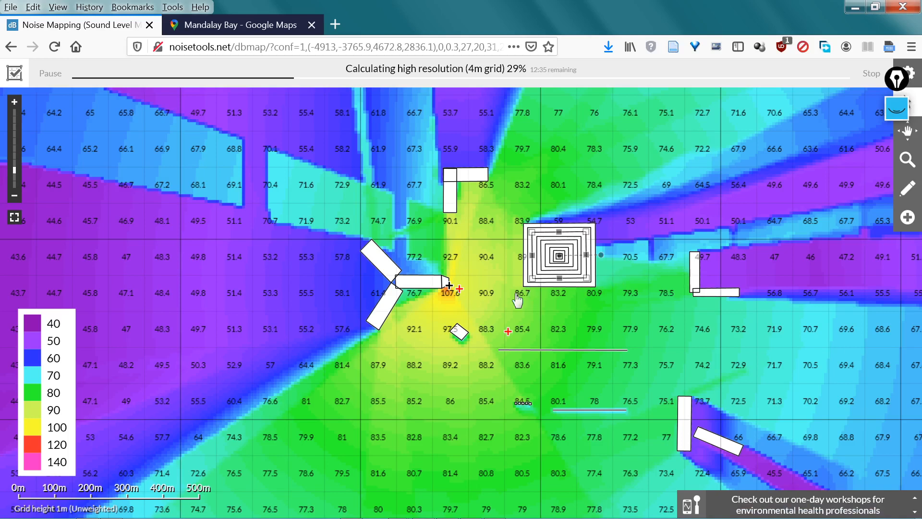
{"action": "left_click", "coordinate": [446, 279]}
{"action": "left_click_drag", "start_coordinate": [449, 282], "coordinate": [450, 287]}
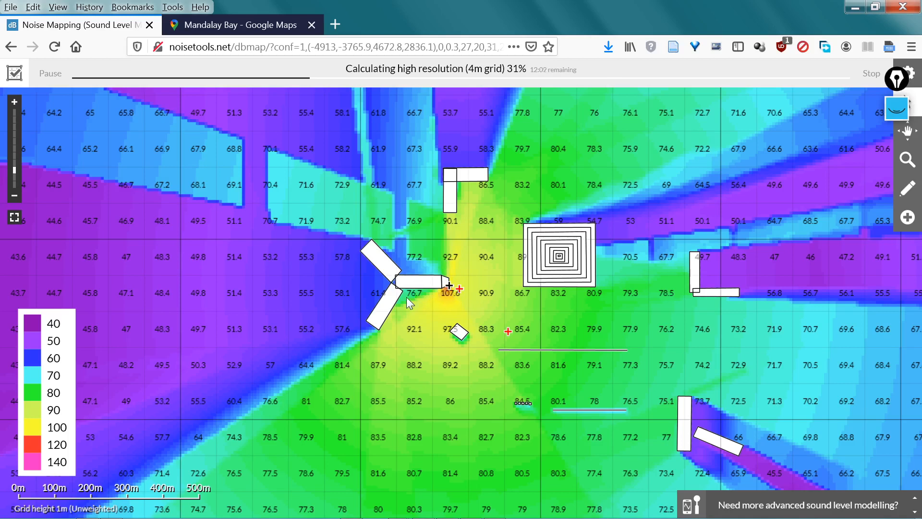
{"action": "left_click", "coordinate": [419, 284]}
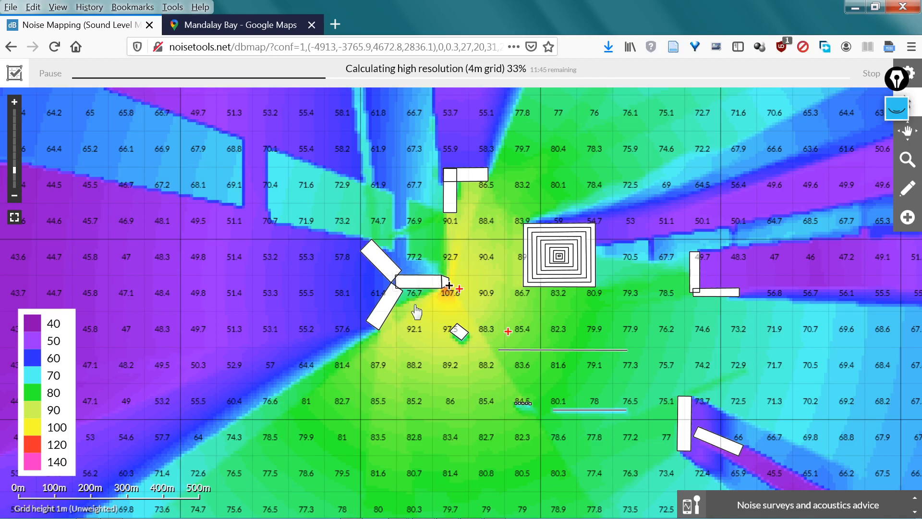
{"action": "left_click", "coordinate": [394, 311]}
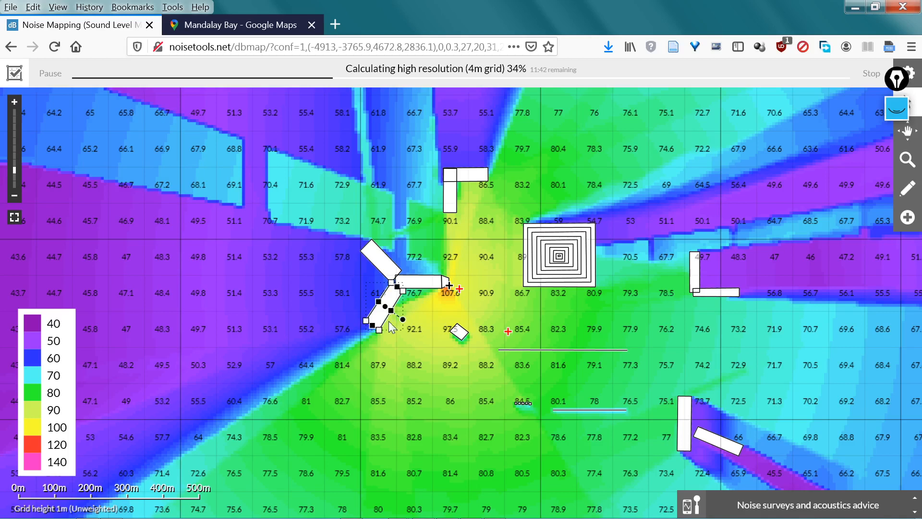
{"action": "left_click", "coordinate": [388, 336]}
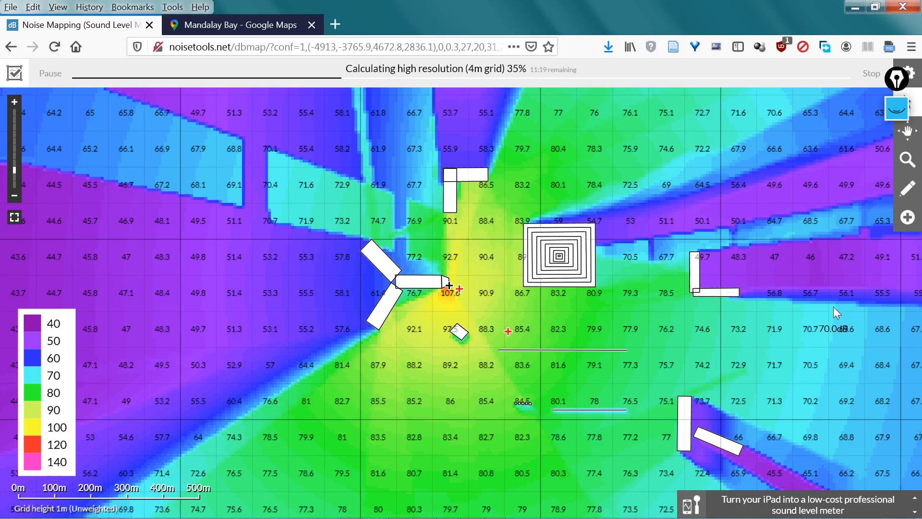
Step: Place a ray receiver in Rays mode south of the three-wing building and set its height to 1 m
{"action": "left_click", "coordinate": [908, 226]}
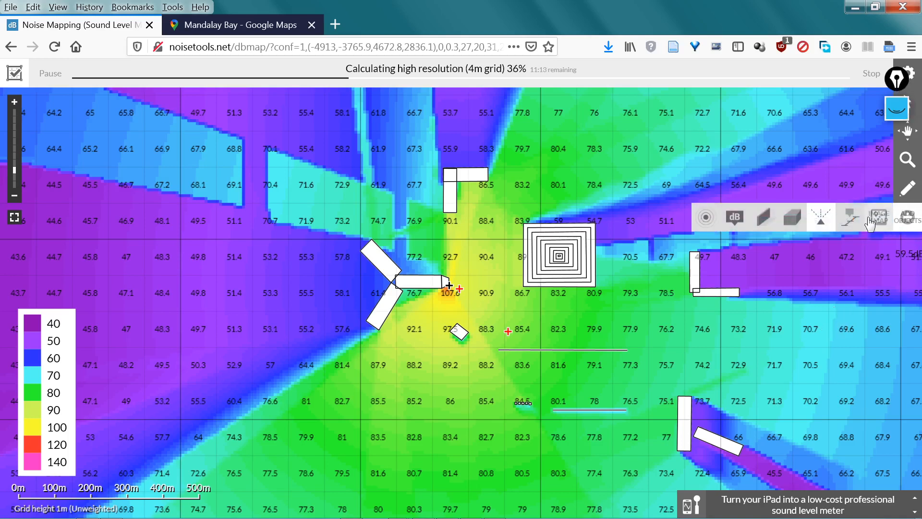
{"action": "left_click", "coordinate": [822, 226]}
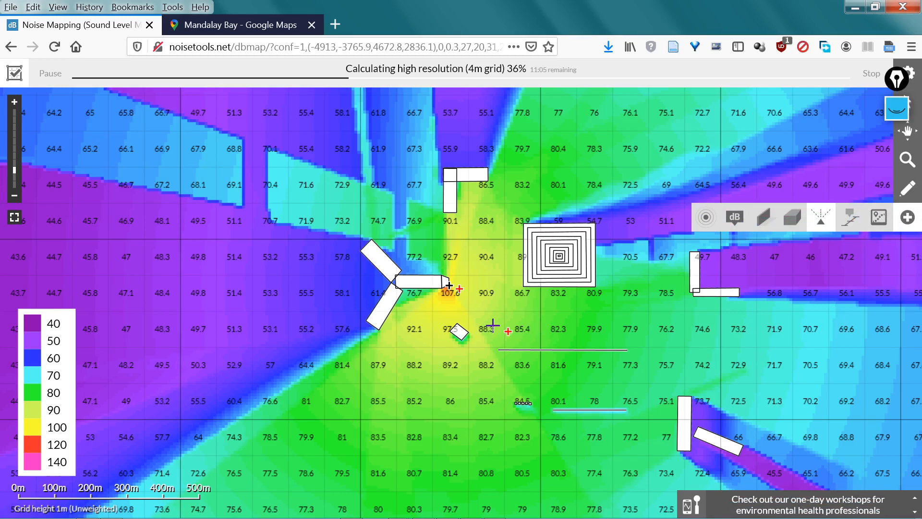
{"action": "mouse_move", "coordinate": [492, 325]}
{"action": "mouse_move", "coordinate": [385, 365]}
{"action": "left_click", "coordinate": [385, 365]}
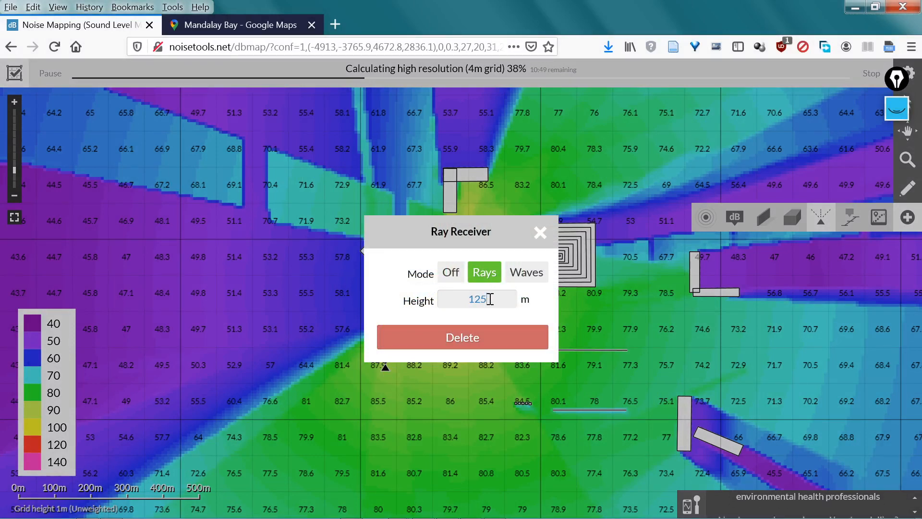
{"action": "key", "text": "BackSpace"}
{"action": "key", "text": "BackSpace"}
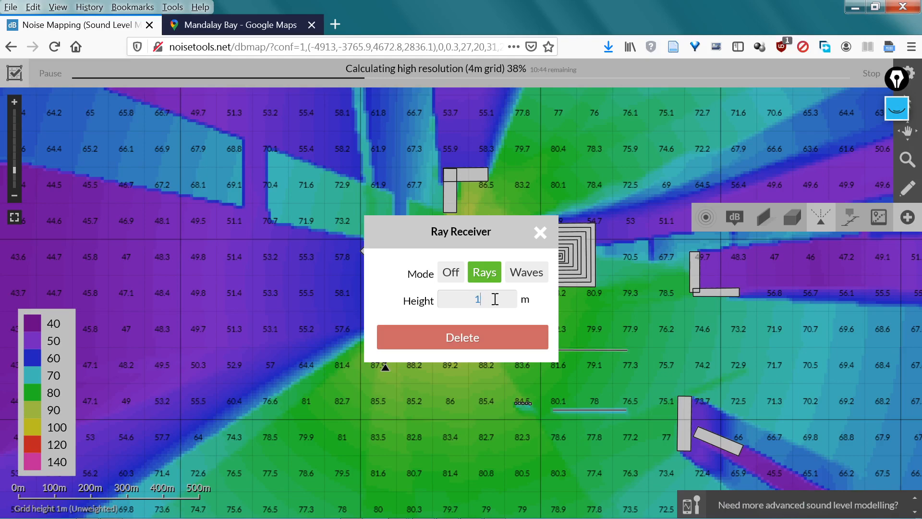
{"action": "left_click", "coordinate": [540, 234]}
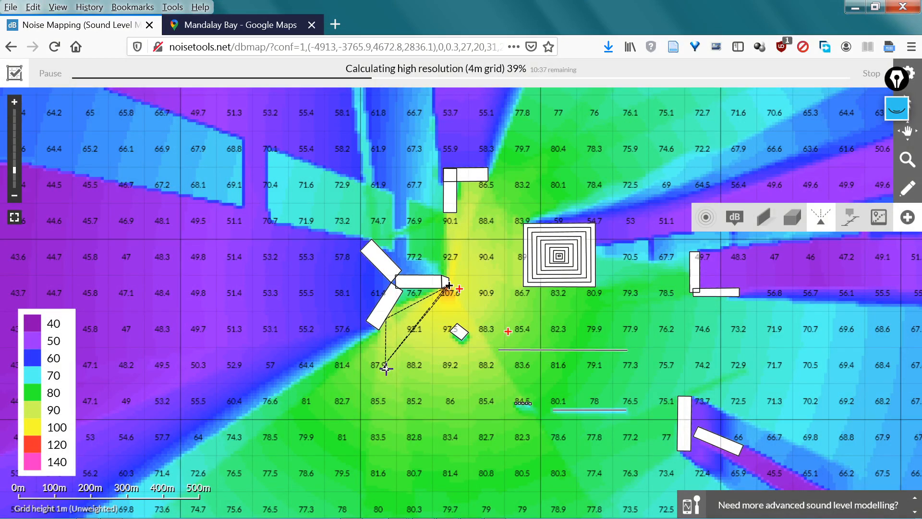
Step: Move the annotation toolbar clear of the map tools, switch to the selection tool and inspect the receiver's ray paths
{"action": "mouse_move", "coordinate": [386, 369]}
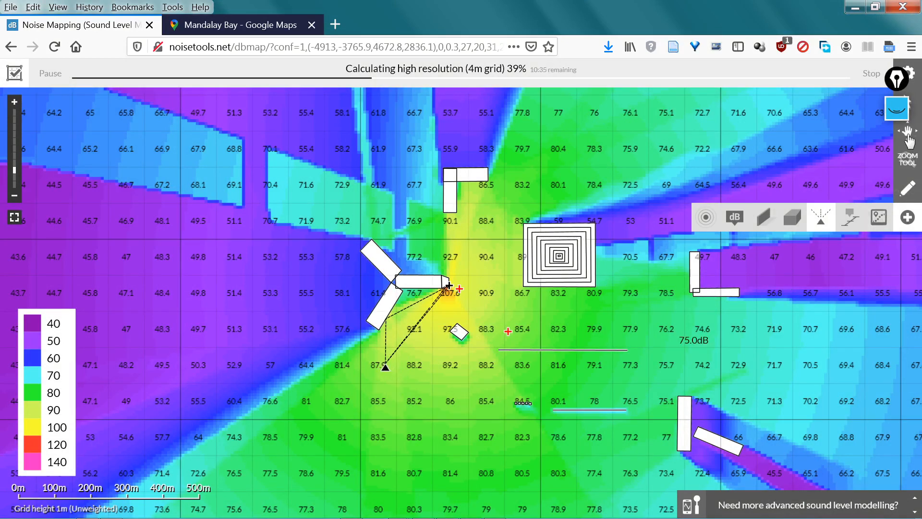
{"action": "left_click_drag", "start_coordinate": [898, 81], "coordinate": [880, 81]}
{"action": "left_click", "coordinate": [909, 107]}
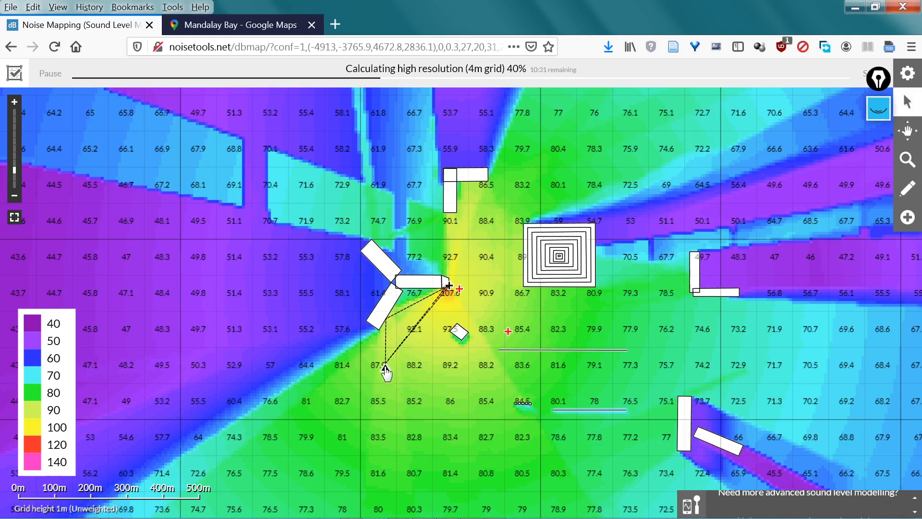
{"action": "left_click", "coordinate": [441, 283]}
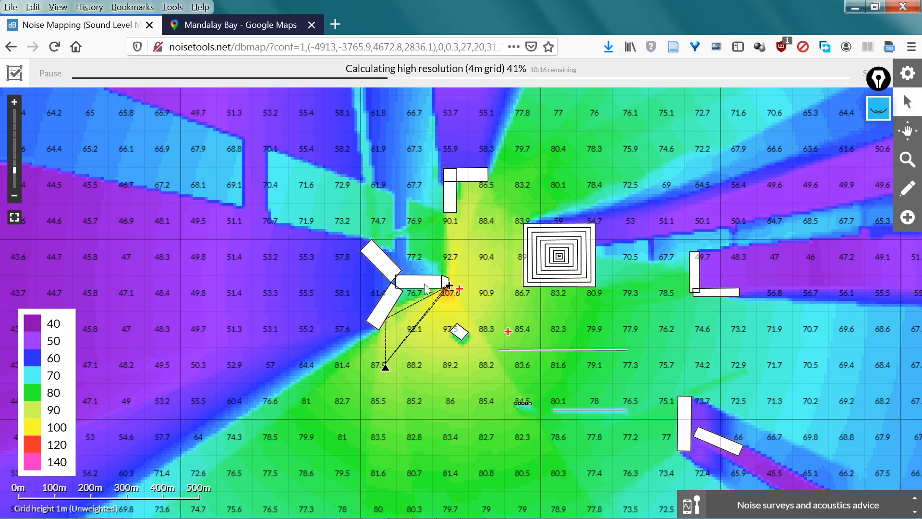
Step: Move the ray receiver north of the three-wing building, and on to the west side of the northern L-shaped building, to compare ray paths
{"action": "mouse_move", "coordinate": [387, 374]}
{"action": "left_mouse_down"}
{"action": "mouse_move", "coordinate": [394, 310]}
{"action": "mouse_move", "coordinate": [416, 262]}
{"action": "mouse_move", "coordinate": [410, 200]}
{"action": "mouse_move", "coordinate": [368, 154]}
{"action": "left_mouse_up"}
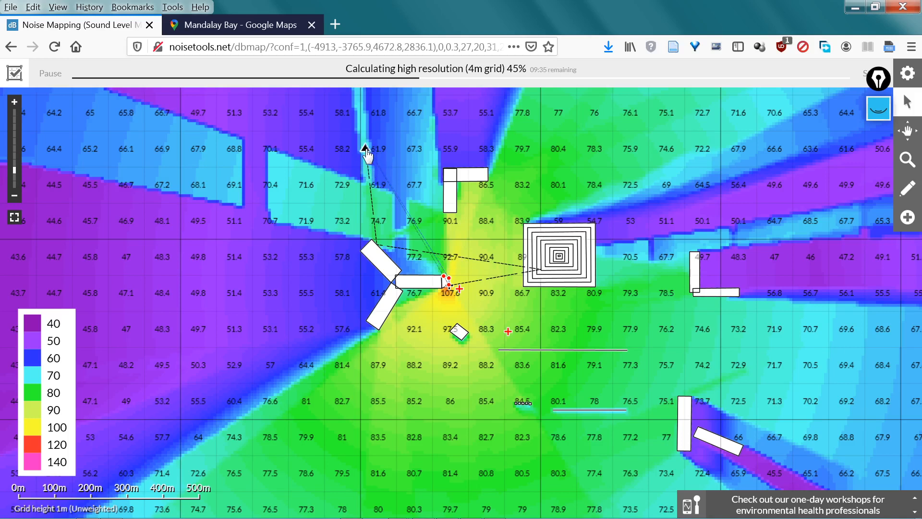
{"action": "mouse_move", "coordinate": [366, 149]}
{"action": "left_mouse_down"}
{"action": "mouse_move", "coordinate": [426, 181]}
{"action": "mouse_move", "coordinate": [435, 197]}
{"action": "left_mouse_up"}
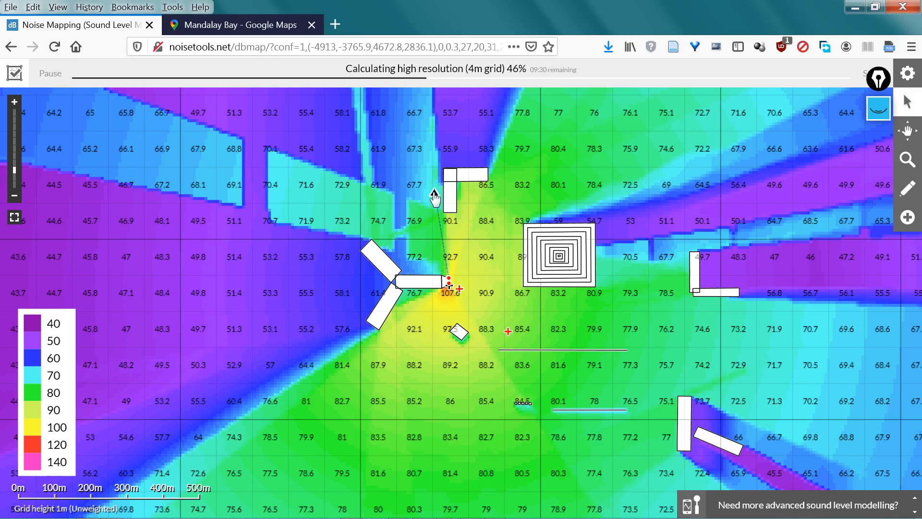
Step: Move the ray receiver about 300 m to just south of the three-wing building's east wing and inspect the buildings reflecting its rays
{"action": "mouse_move", "coordinate": [434, 197]}
{"action": "left_mouse_down"}
{"action": "mouse_move", "coordinate": [449, 314]}
{"action": "mouse_move", "coordinate": [420, 306]}
{"action": "left_mouse_up"}
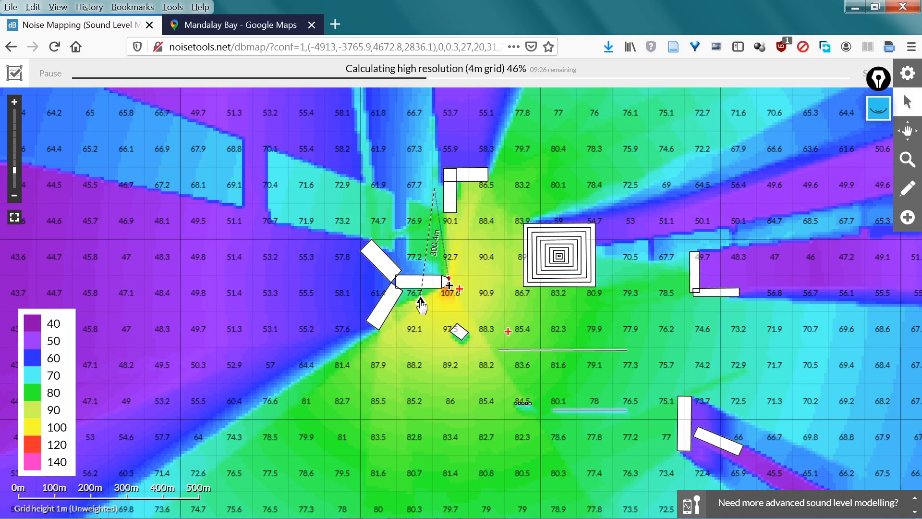
{"action": "left_click_drag", "start_coordinate": [422, 306], "coordinate": [421, 305]}
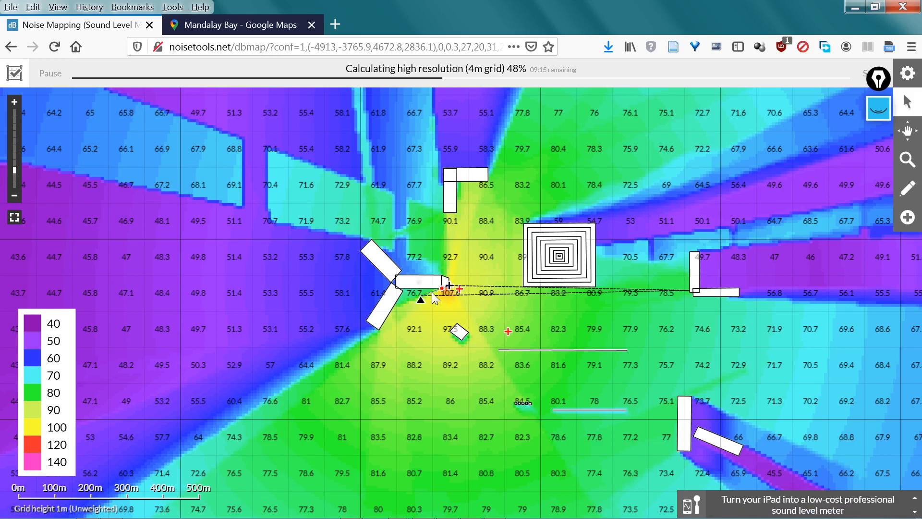
{"action": "left_click", "coordinate": [554, 286]}
{"action": "left_click", "coordinate": [711, 293]}
{"action": "left_click", "coordinate": [555, 280]}
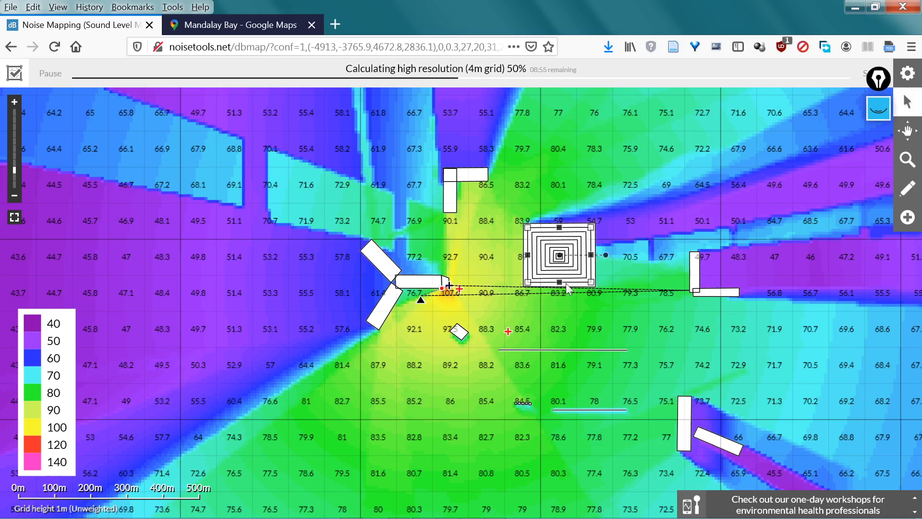
{"action": "left_click", "coordinate": [695, 290]}
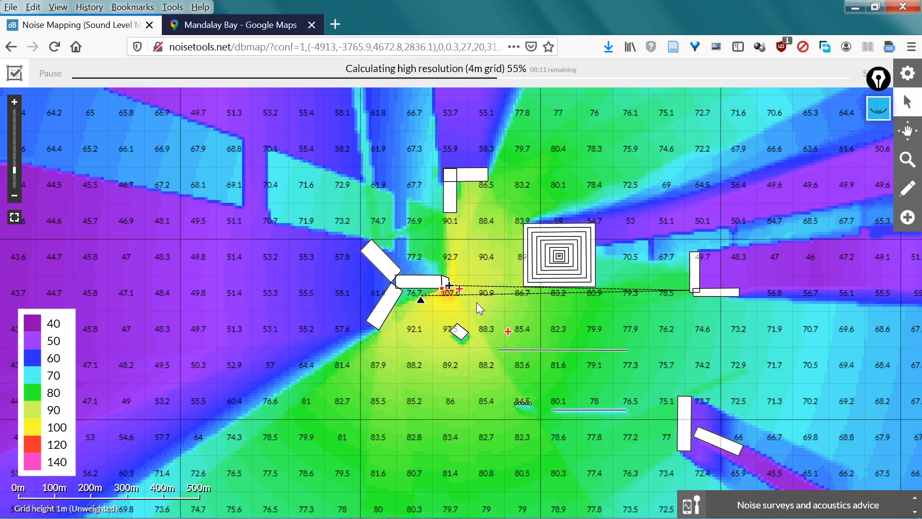
{"action": "mouse_move", "coordinate": [470, 294]}
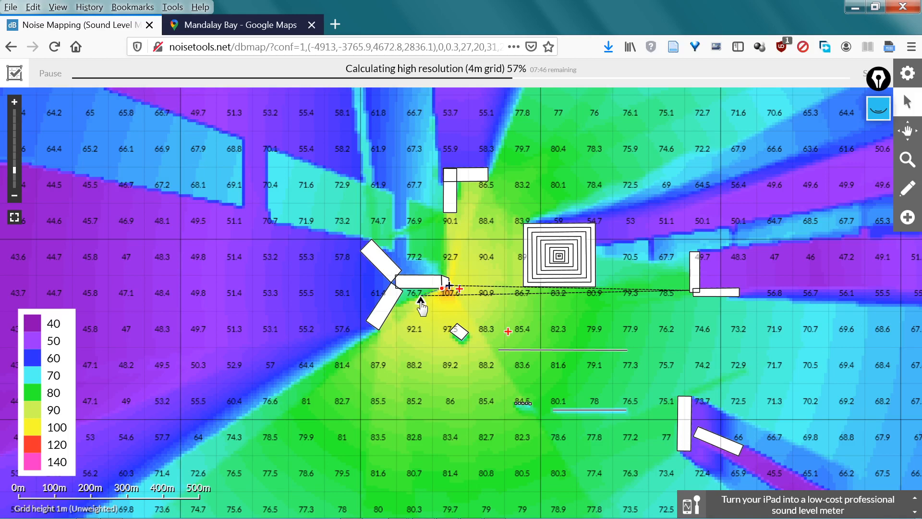
Step: Move the ray receiver about 48 m into the corner between the east and southwest wings and trace its reflected ray path
{"action": "left_click_drag", "start_coordinate": [420, 307], "coordinate": [406, 301]}
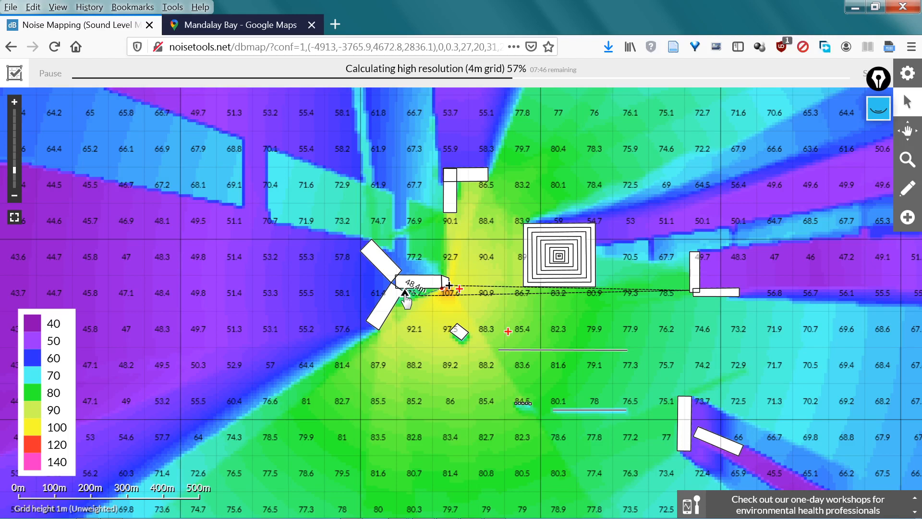
{"action": "left_click_drag", "start_coordinate": [406, 301], "coordinate": [406, 301]}
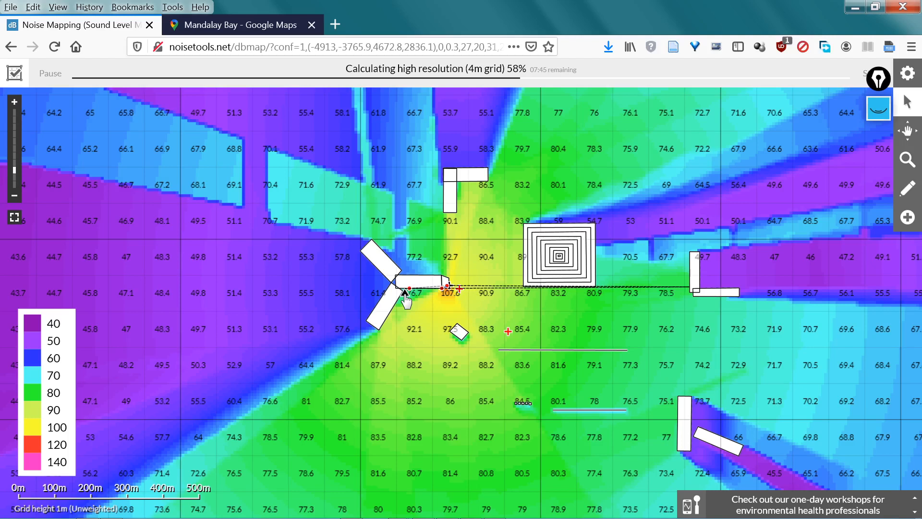
{"action": "mouse_move", "coordinate": [406, 300]}
{"action": "left_click", "coordinate": [428, 287]}
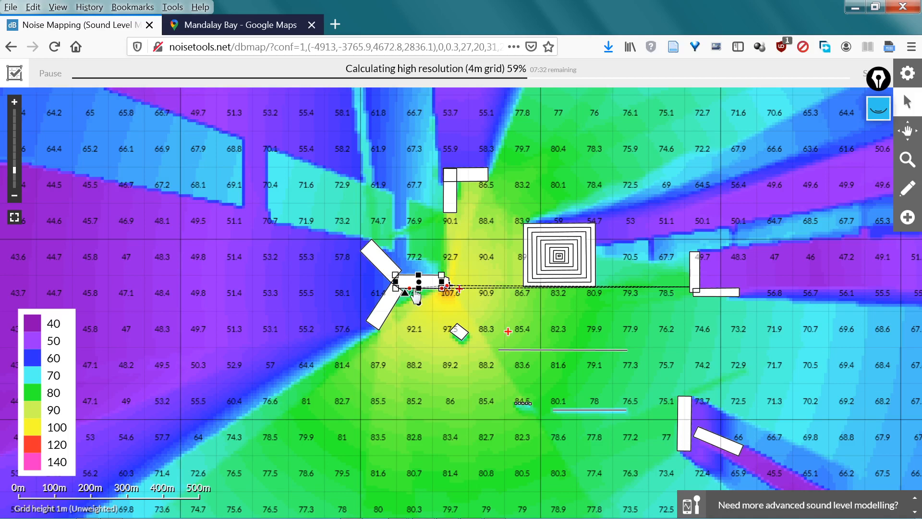
{"action": "left_click", "coordinate": [405, 292]}
{"action": "left_click", "coordinate": [693, 291]}
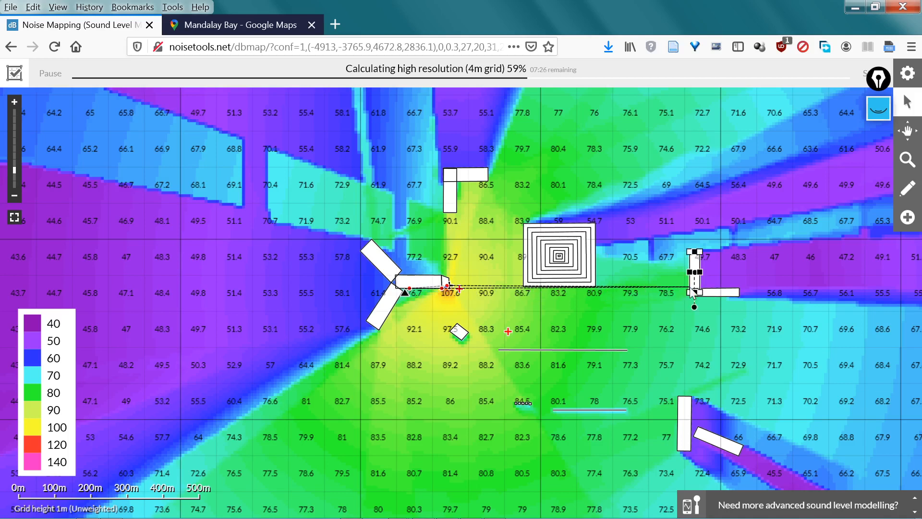
{"action": "left_click", "coordinate": [416, 286]}
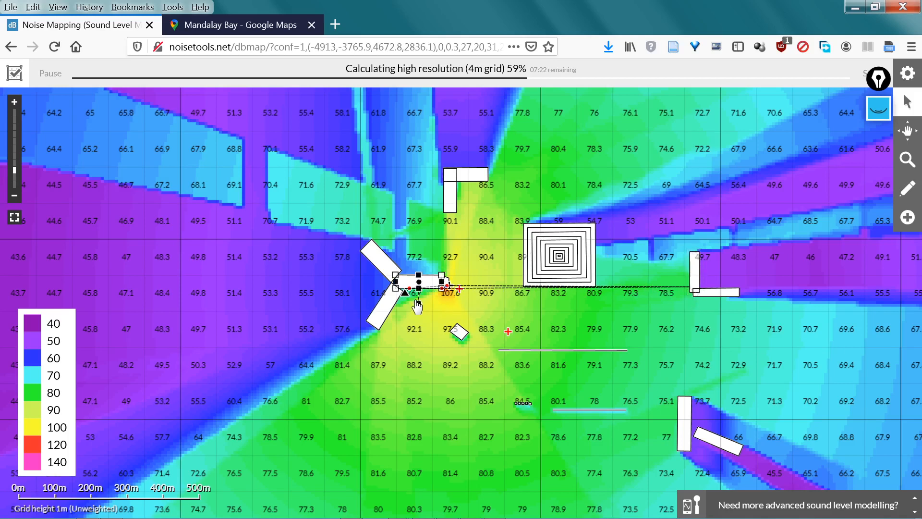
Step: Move the ray receiver behind the long horizontal barrier southeast of the source and examine the rays bending around its ends
{"action": "left_click_drag", "start_coordinate": [405, 292], "coordinate": [443, 311]}
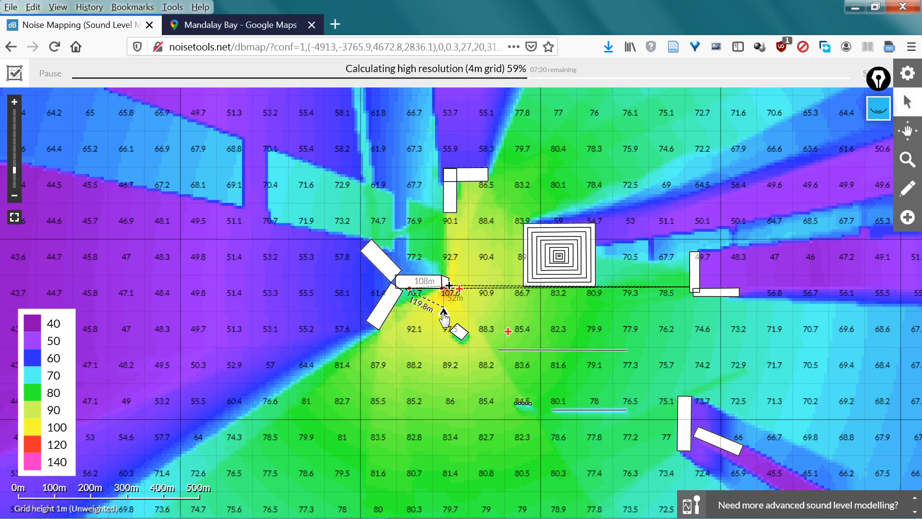
{"action": "left_click", "coordinate": [556, 382]}
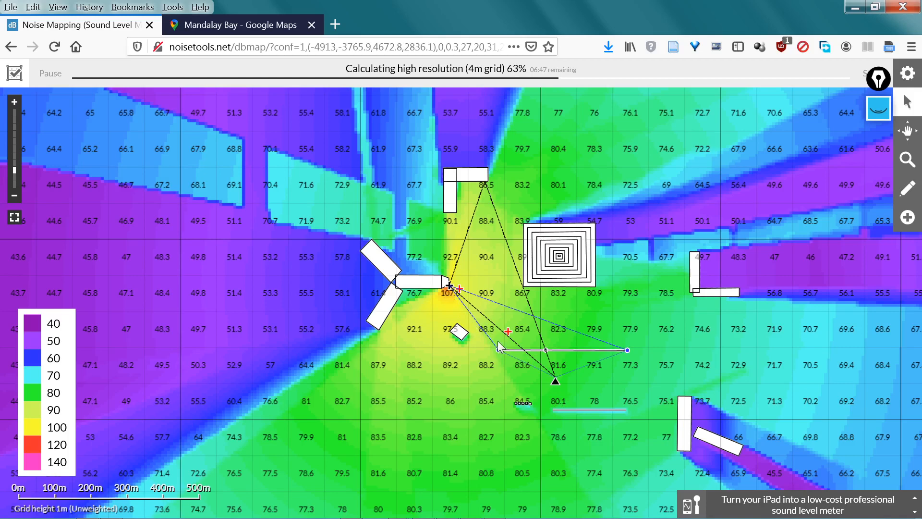
{"action": "mouse_move", "coordinate": [498, 354]}
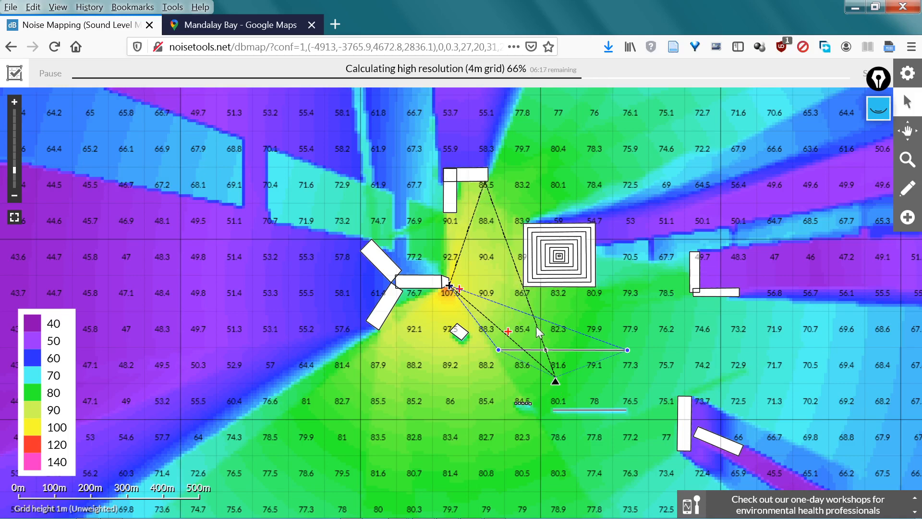
{"action": "mouse_move", "coordinate": [544, 352]}
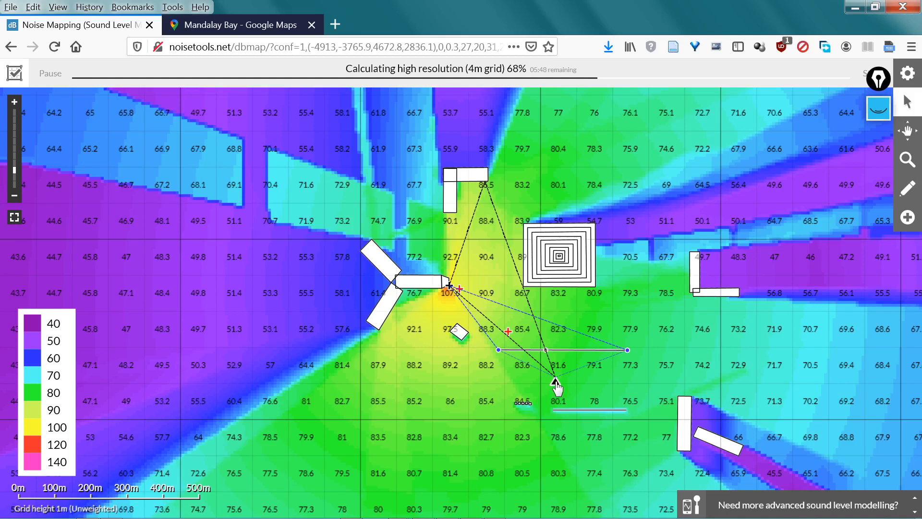
Step: Move the ray receiver about 328 m to just west of the southeastern building and examine the rays reflecting off its west face
{"action": "left_click_drag", "start_coordinate": [556, 384], "coordinate": [667, 423]}
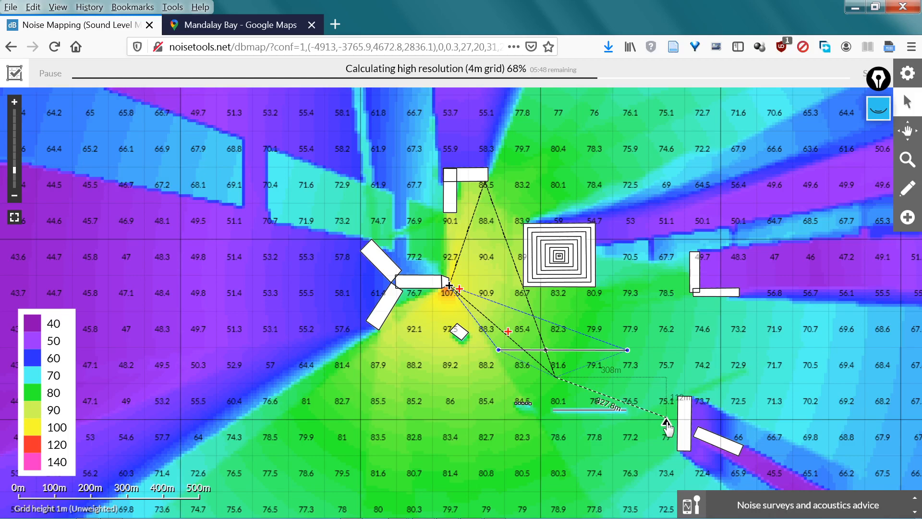
{"action": "left_click_drag", "start_coordinate": [667, 422], "coordinate": [666, 423]}
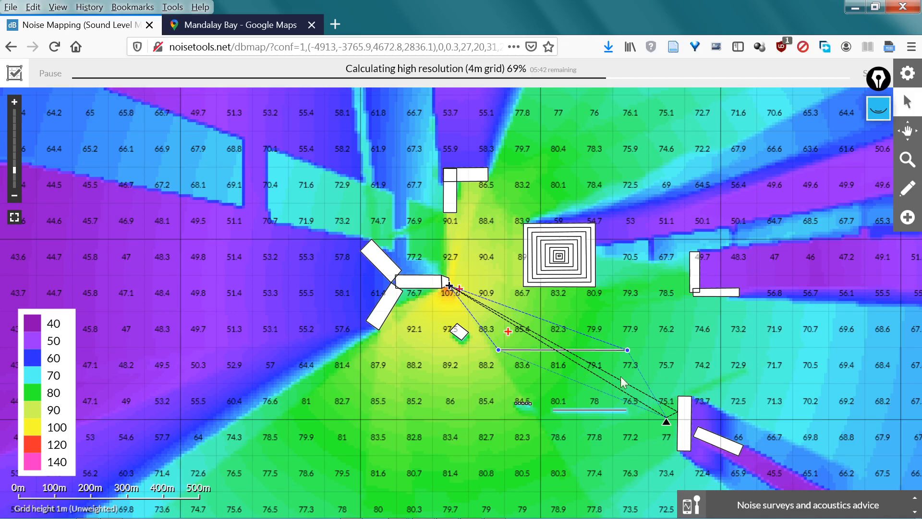
{"action": "left_click", "coordinate": [681, 413]}
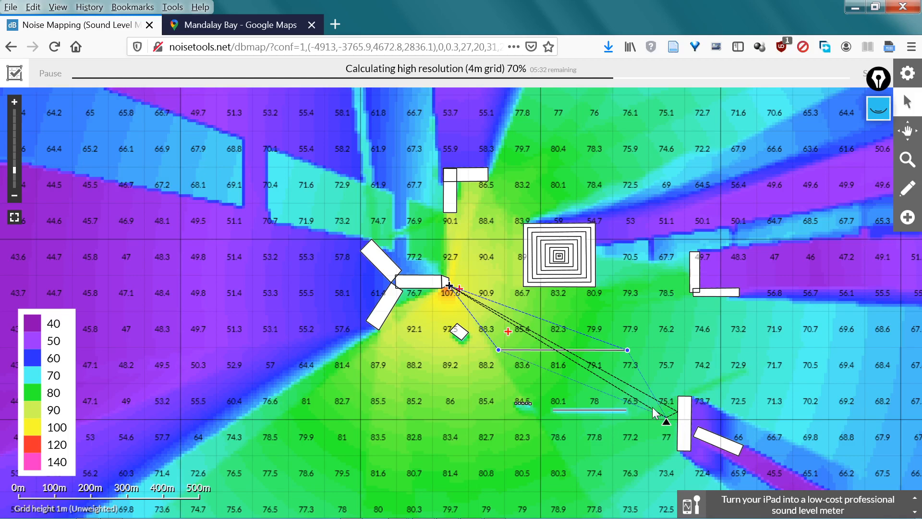
{"action": "mouse_move", "coordinate": [654, 409]}
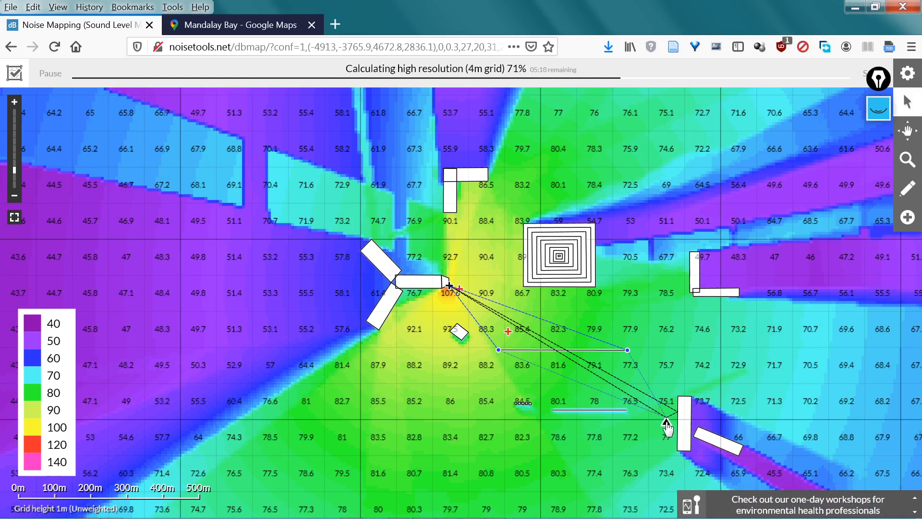
Step: Move the ray receiver southwest of the southeastern building and examine how its rays pass the two horizontal barriers
{"action": "left_click_drag", "start_coordinate": [668, 425], "coordinate": [653, 474]}
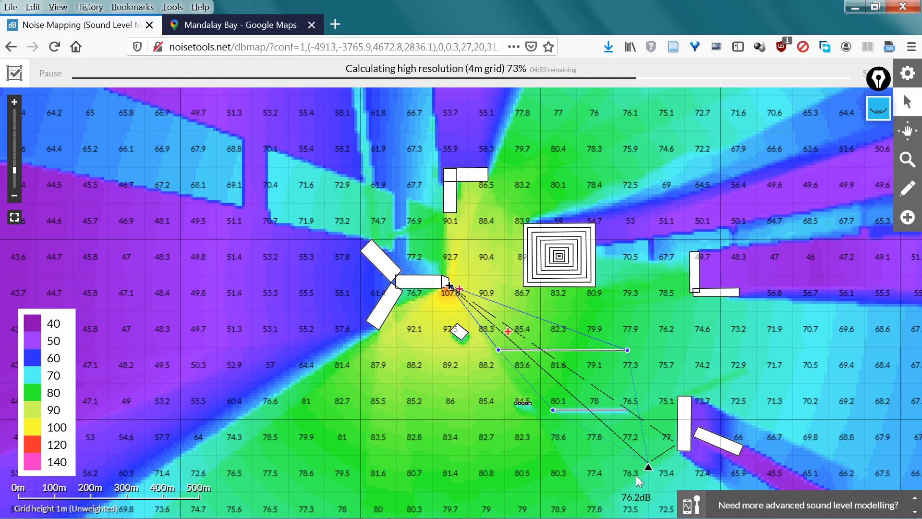
{"action": "mouse_move", "coordinate": [639, 470]}
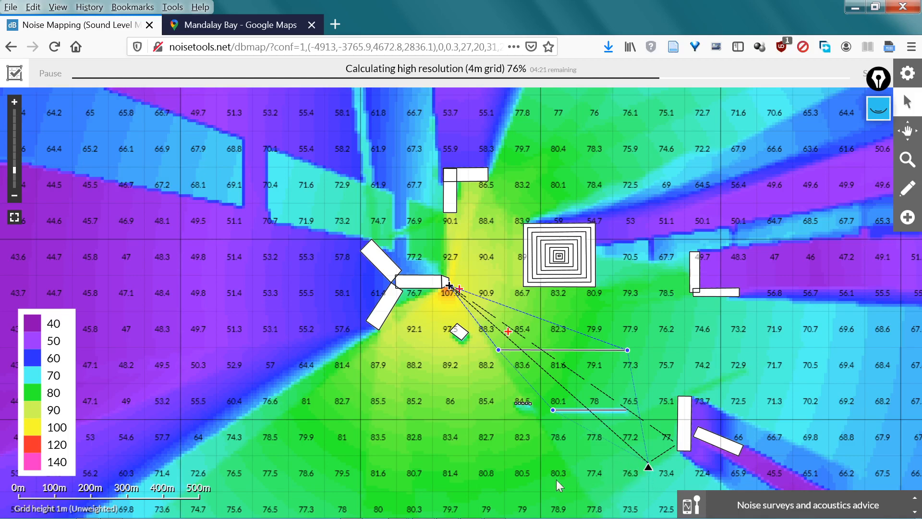
Step: Move the ray receiver west to a spot south of both horizontal barriers and inspect the buildings reflecting its rays
{"action": "left_click_drag", "start_coordinate": [649, 468], "coordinate": [557, 476]}
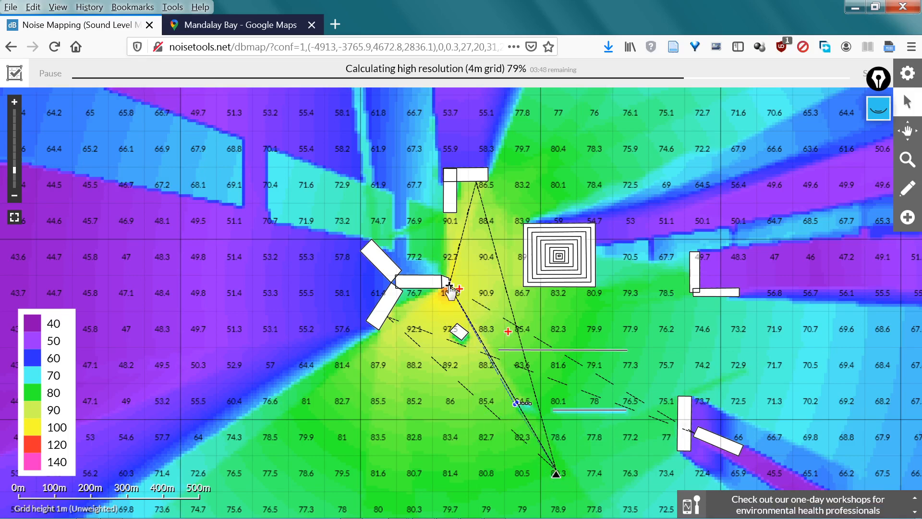
{"action": "left_click", "coordinate": [558, 350]}
{"action": "left_click", "coordinate": [690, 433]}
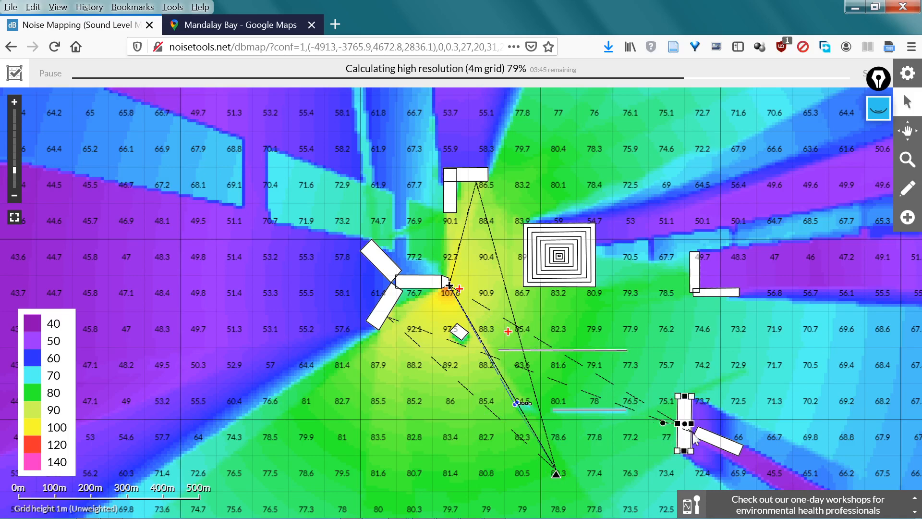
{"action": "left_click", "coordinate": [695, 438]}
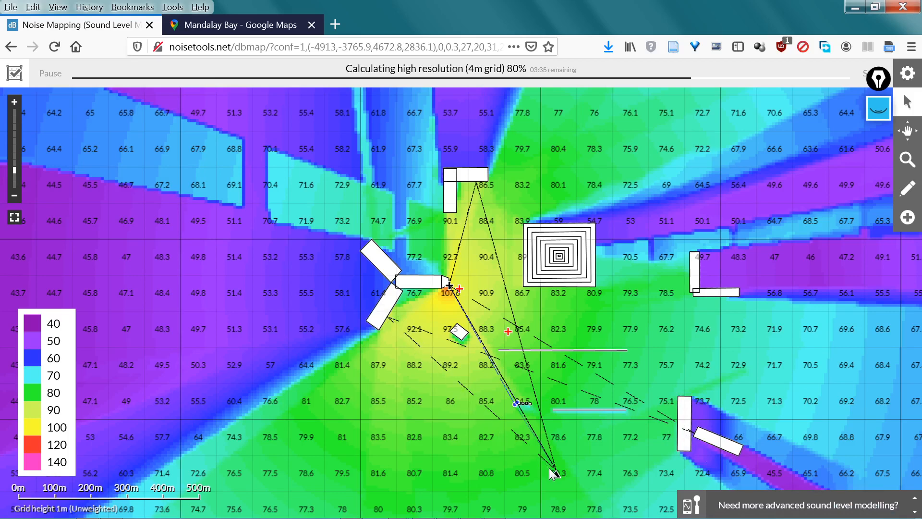
{"action": "mouse_move", "coordinate": [552, 473]}
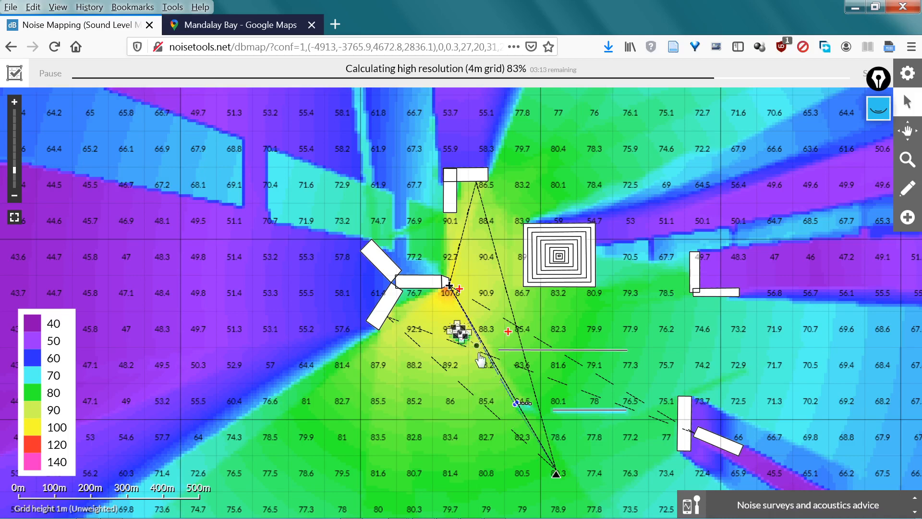
{"action": "mouse_move", "coordinate": [483, 349]}
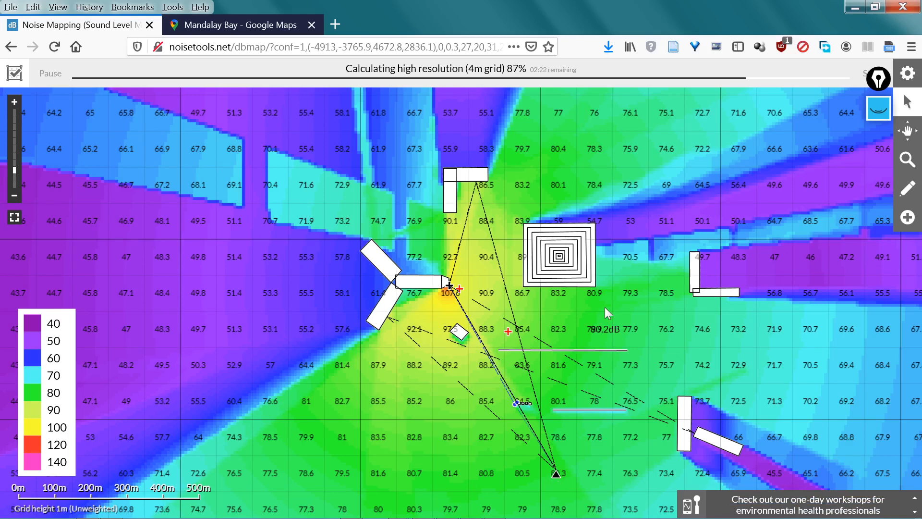
Step: Switch the ray receiver's mode to Off to hide its ray paths
{"action": "left_click", "coordinate": [556, 475]}
{"action": "left_click", "coordinate": [451, 275]}
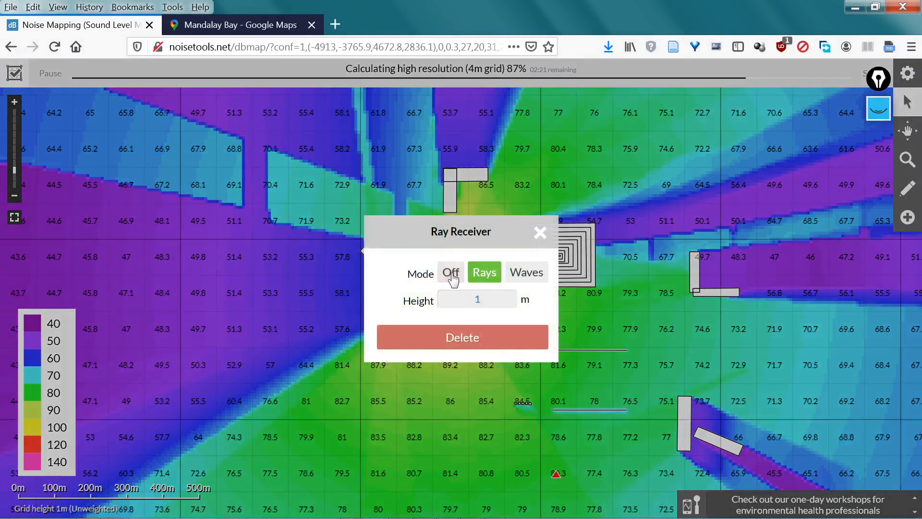
{"action": "left_click", "coordinate": [540, 233]}
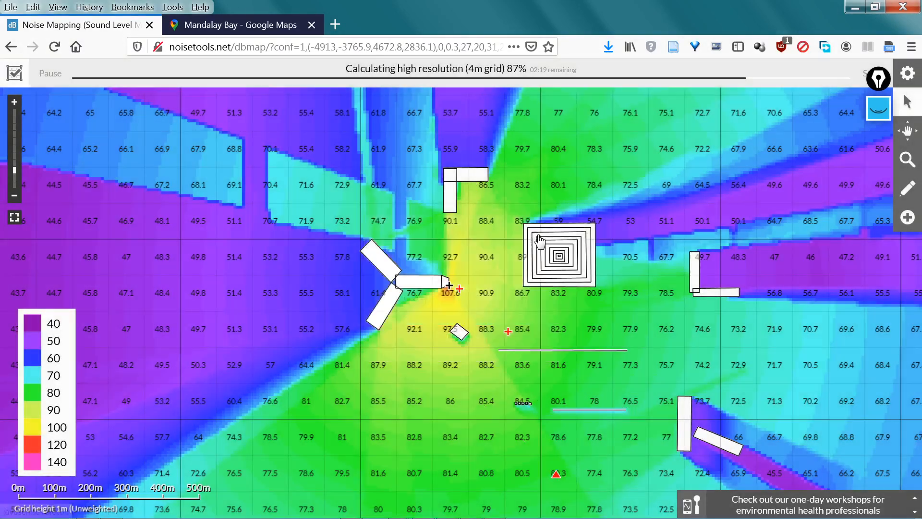
{"action": "left_click", "coordinate": [539, 241]}
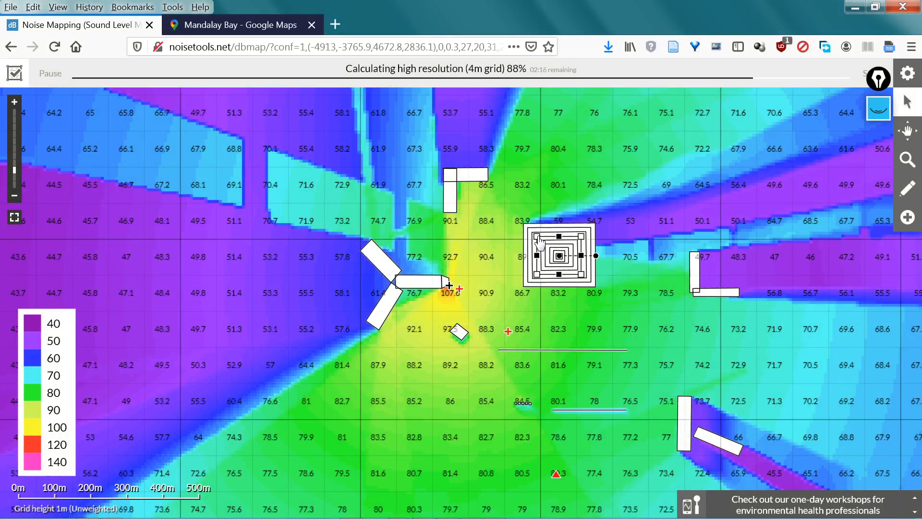
Step: Set the height of the point source at the east wing's tip to 165 m
{"action": "left_click", "coordinate": [450, 288]}
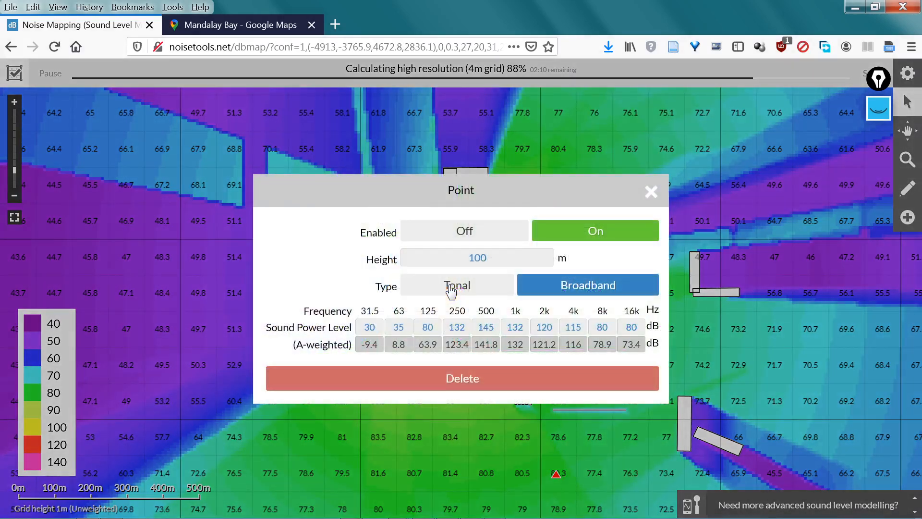
{"action": "left_click_drag", "start_coordinate": [487, 260], "coordinate": [472, 260]}
{"action": "key", "text": "BackSpace"}
{"action": "type", "text": "165"}
{"action": "left_click", "coordinate": [651, 192]}
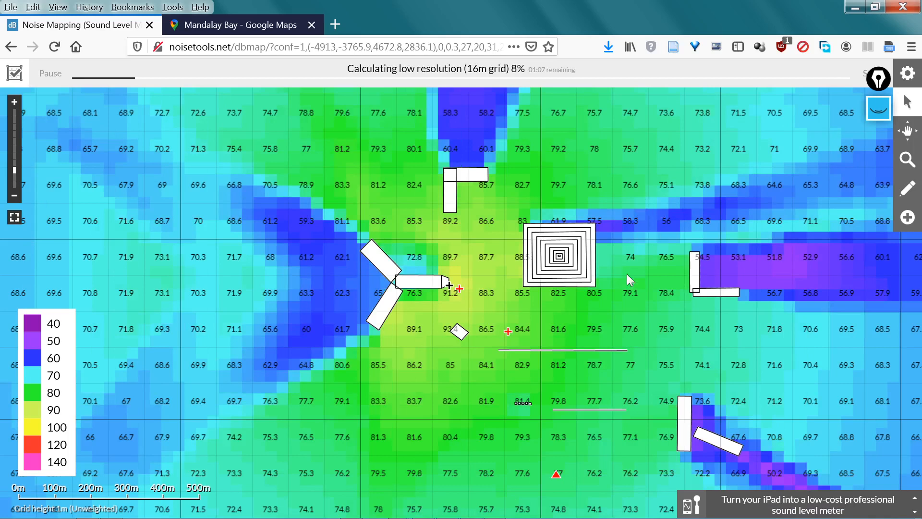
Step: Examine the recalculated noise map around the three-wing building's southwest wing and across the area southeast of the source
{"action": "mouse_move", "coordinate": [607, 301]}
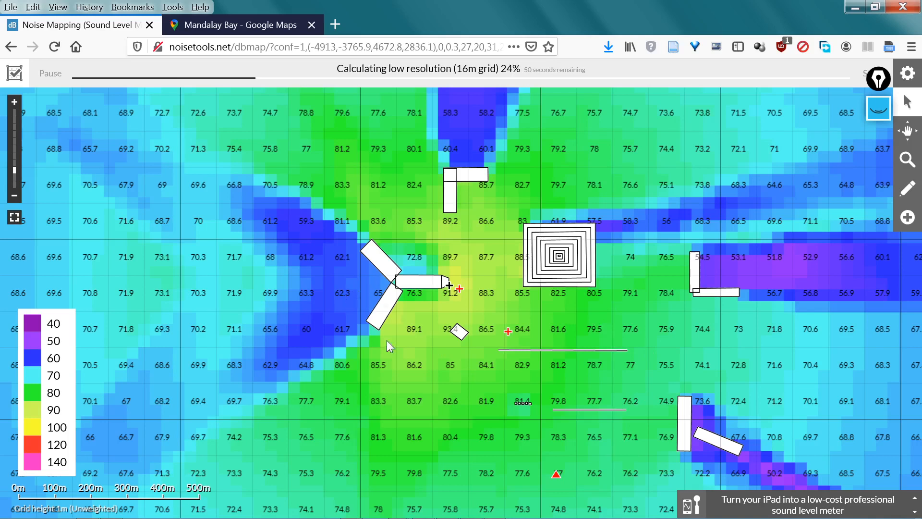
{"action": "left_click", "coordinate": [384, 317]}
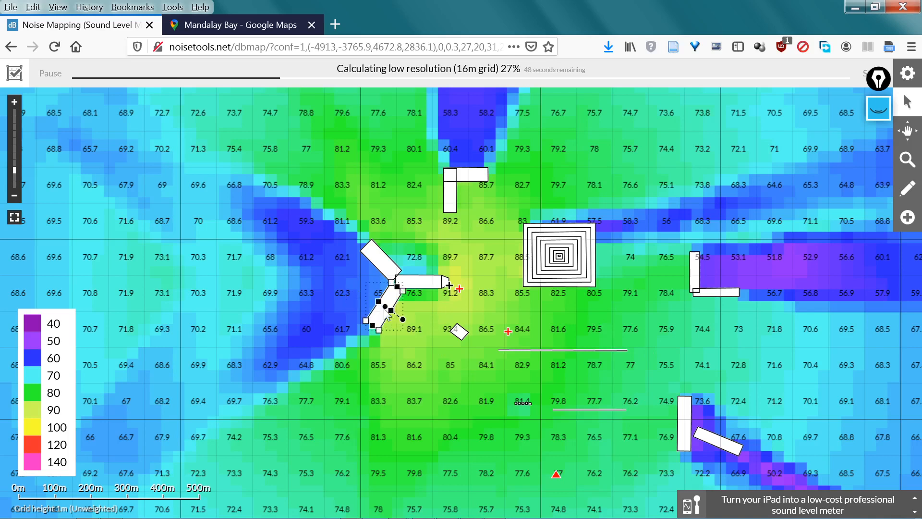
{"action": "left_click", "coordinate": [423, 307]}
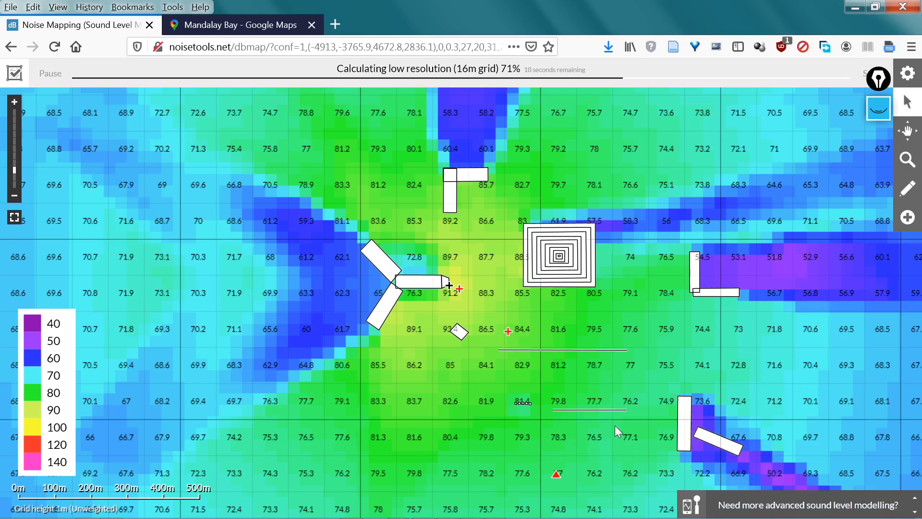
{"action": "mouse_move", "coordinate": [615, 428]}
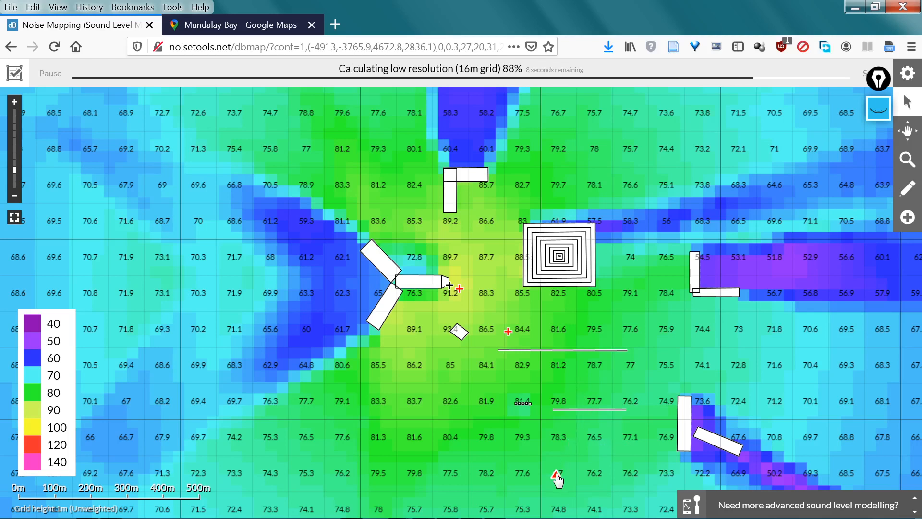
Step: Set the ray receiver's mode to Rays to trace its ray paths again
{"action": "left_click", "coordinate": [557, 477]}
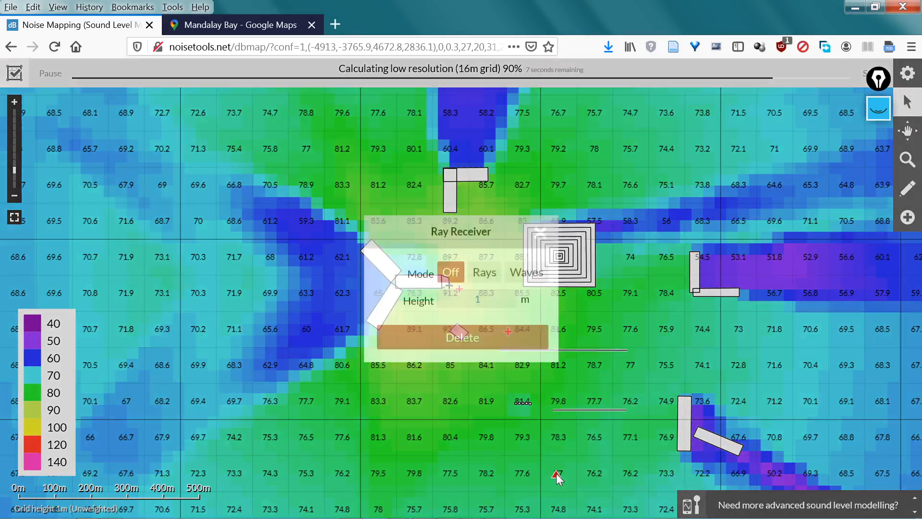
{"action": "left_click", "coordinate": [484, 272]}
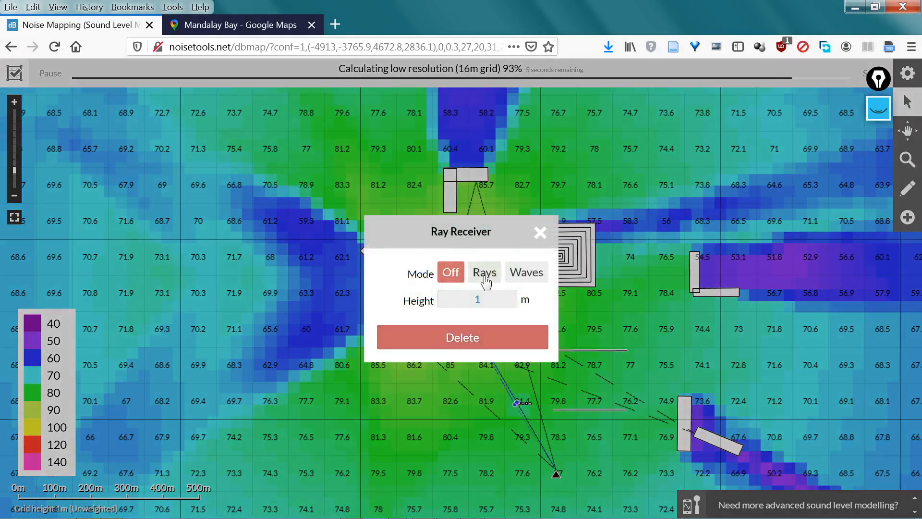
{"action": "left_click", "coordinate": [540, 233]}
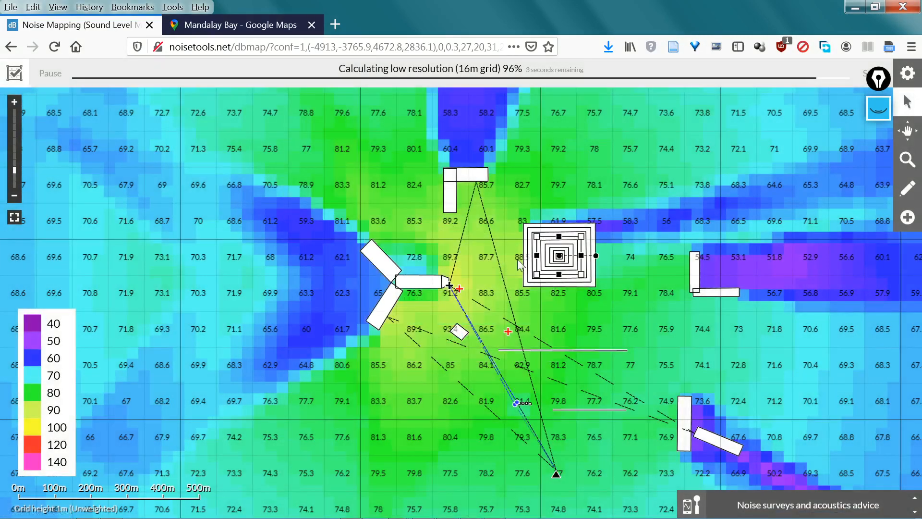
Step: Inspect both wings of the southeastern building, the northern L-shaped building and the small barrier along the receiver's ray paths
{"action": "mouse_move", "coordinate": [434, 471]}
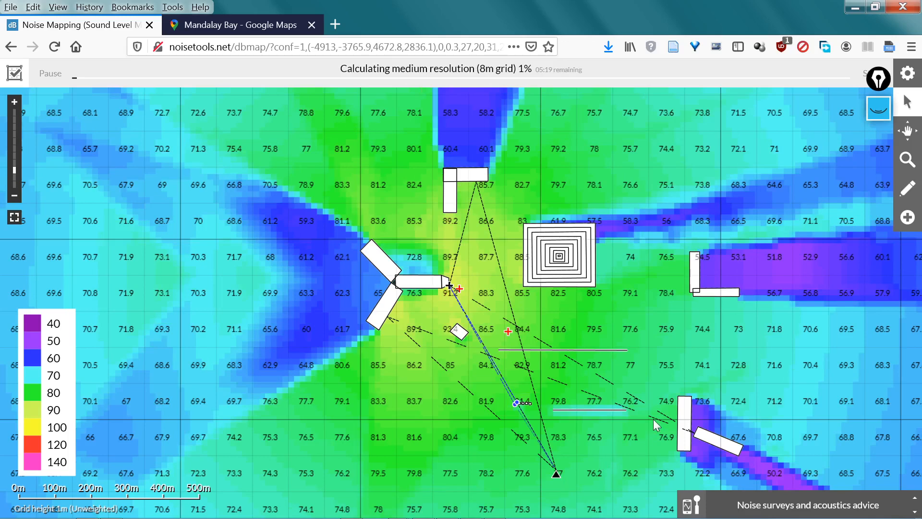
{"action": "left_click", "coordinate": [696, 437]}
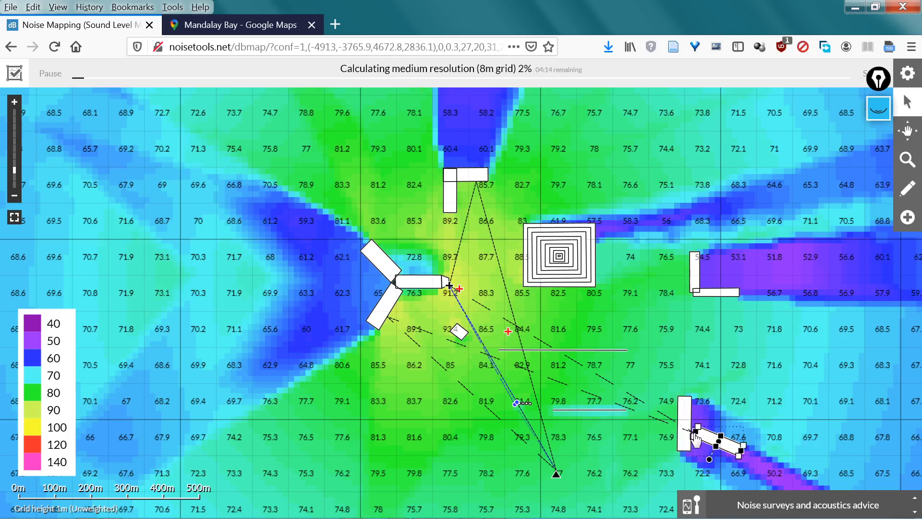
{"action": "left_click", "coordinate": [695, 437]}
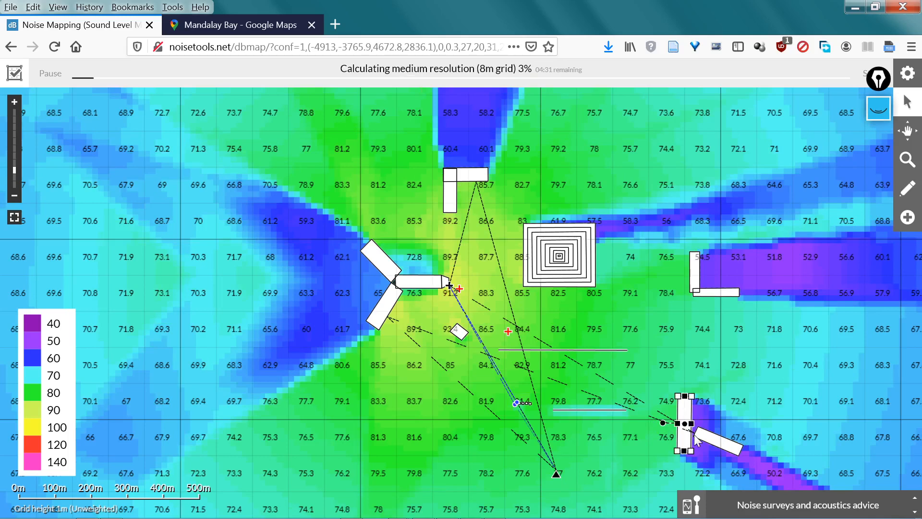
{"action": "left_click", "coordinate": [739, 445]}
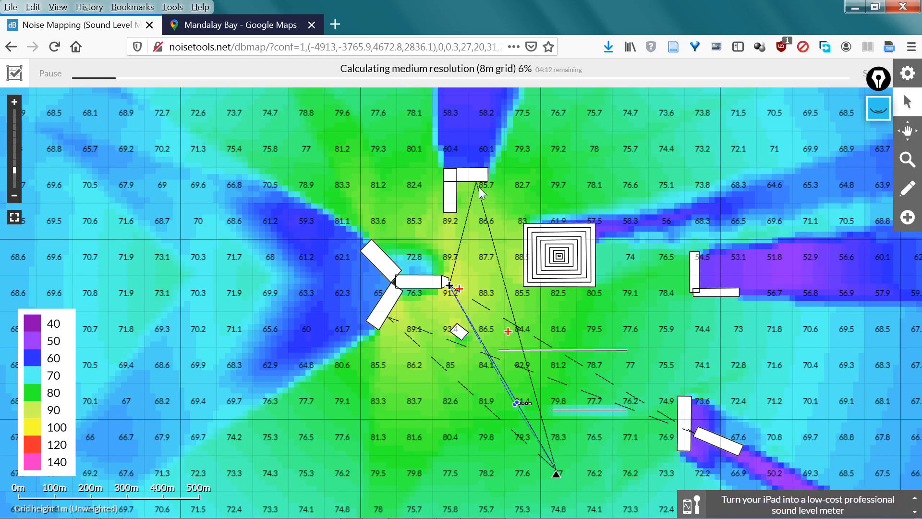
{"action": "mouse_move", "coordinate": [527, 411]}
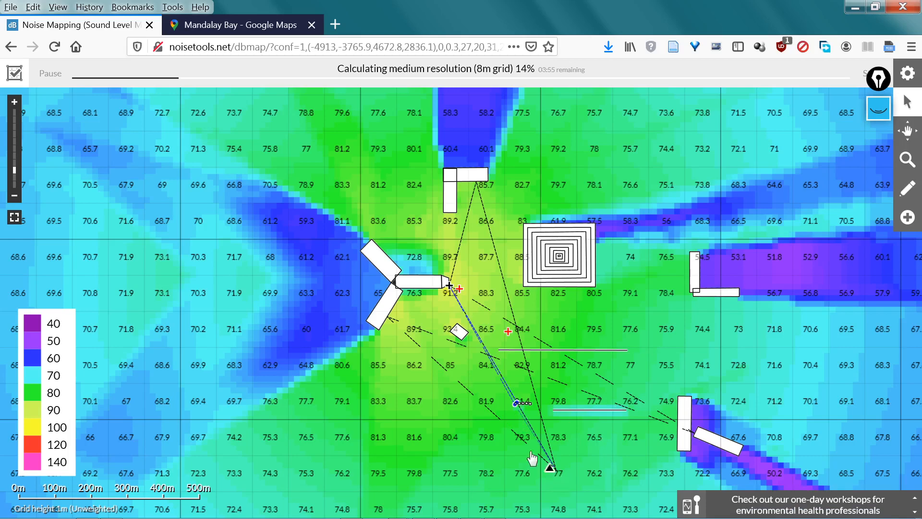
Step: Move the ray receiver into the corner between the east and southwest wings and inspect the eastern L-shaped building reflecting its rays
{"action": "left_click_drag", "start_coordinate": [556, 473], "coordinate": [404, 297]}
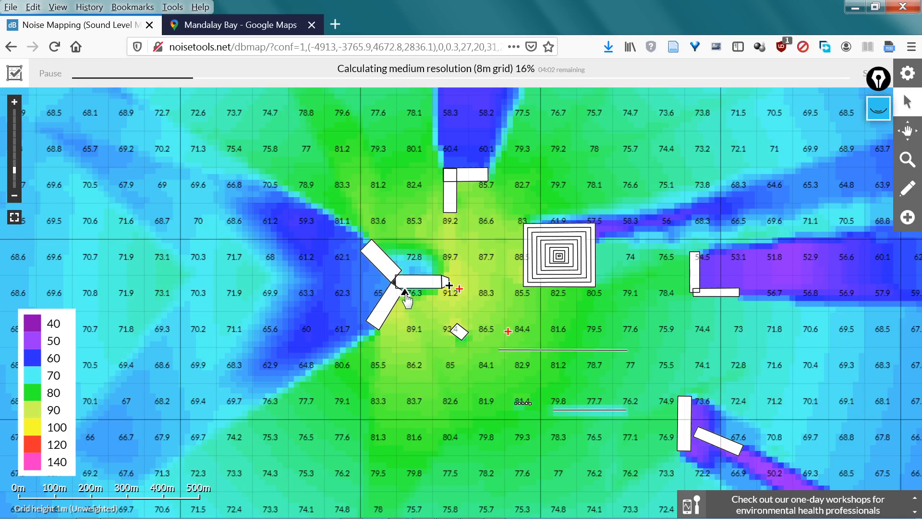
{"action": "left_click_drag", "start_coordinate": [406, 294], "coordinate": [409, 296]}
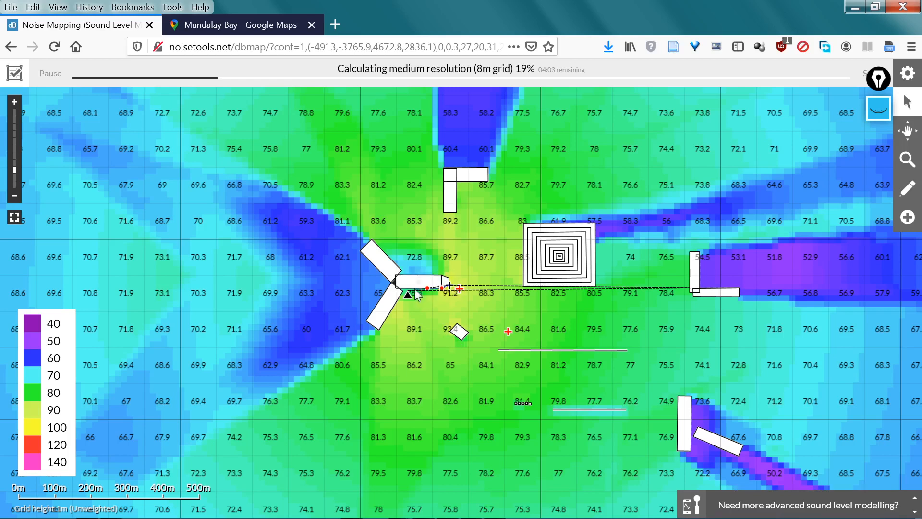
{"action": "left_click", "coordinate": [694, 288]}
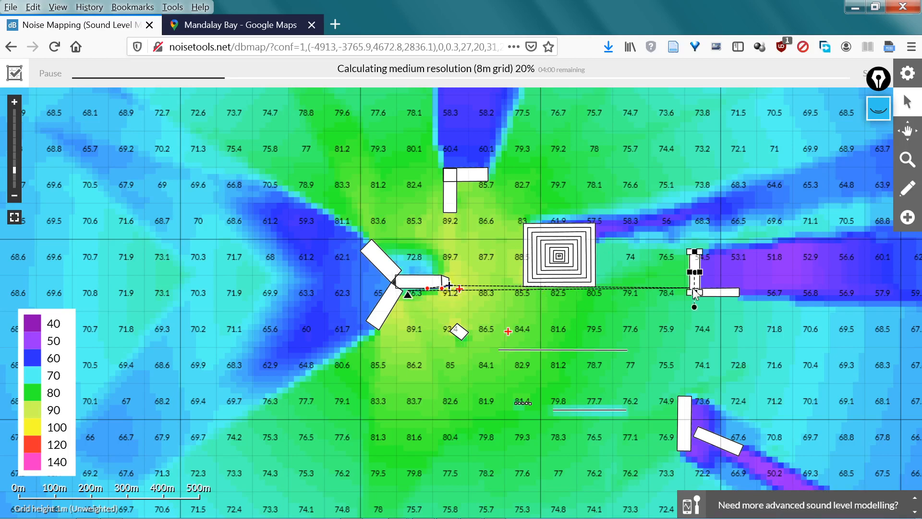
{"action": "left_click", "coordinate": [715, 292]}
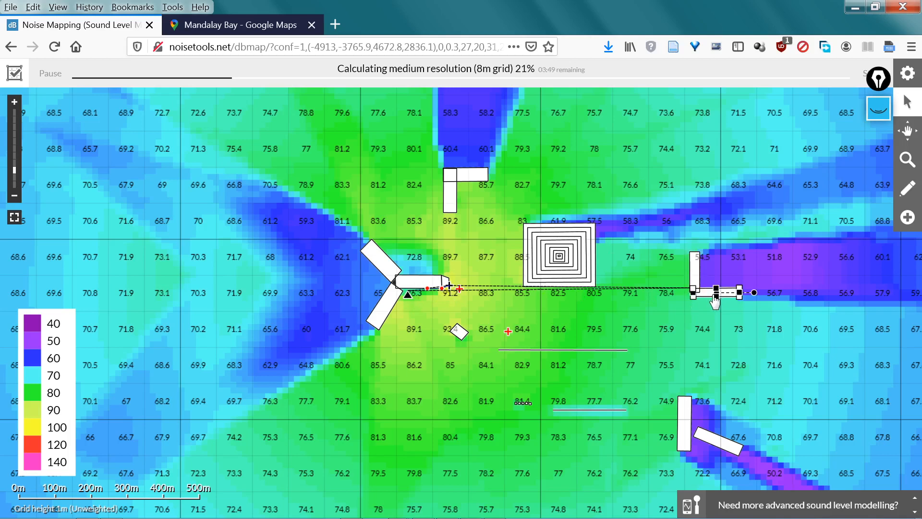
Step: Move the ray receiver north of the three-wing building, and on to behind the long horizontal barrier, to compare ray paths
{"action": "left_click_drag", "start_coordinate": [407, 301], "coordinate": [394, 213]}
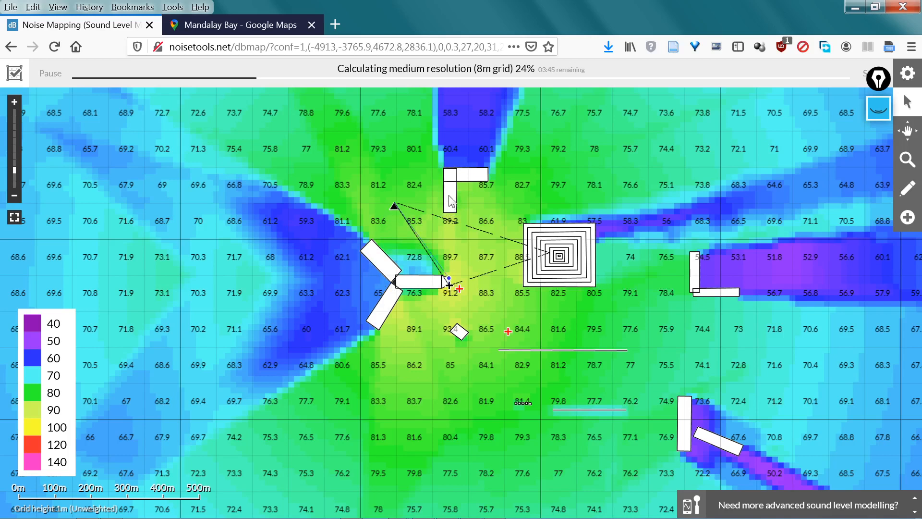
{"action": "mouse_move", "coordinate": [551, 260]}
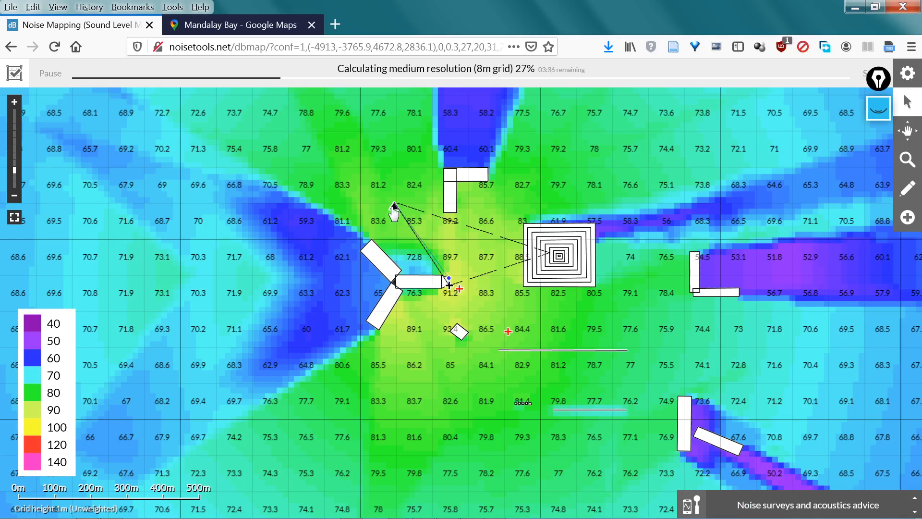
{"action": "mouse_move", "coordinate": [394, 206]}
{"action": "left_mouse_down"}
{"action": "mouse_move", "coordinate": [533, 371]}
{"action": "mouse_move", "coordinate": [583, 387]}
{"action": "mouse_move", "coordinate": [570, 390]}
{"action": "left_mouse_up"}
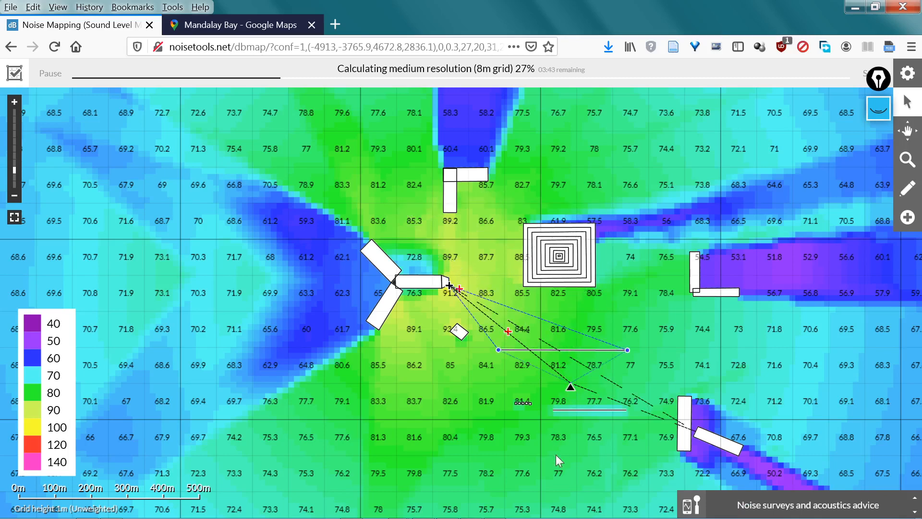
Step: Move the ray receiver directly behind the small rotated building and inspect the rays reflected from the southeastern building
{"action": "mouse_move", "coordinate": [556, 457]}
{"action": "left_click_drag", "start_coordinate": [570, 387], "coordinate": [463, 349]}
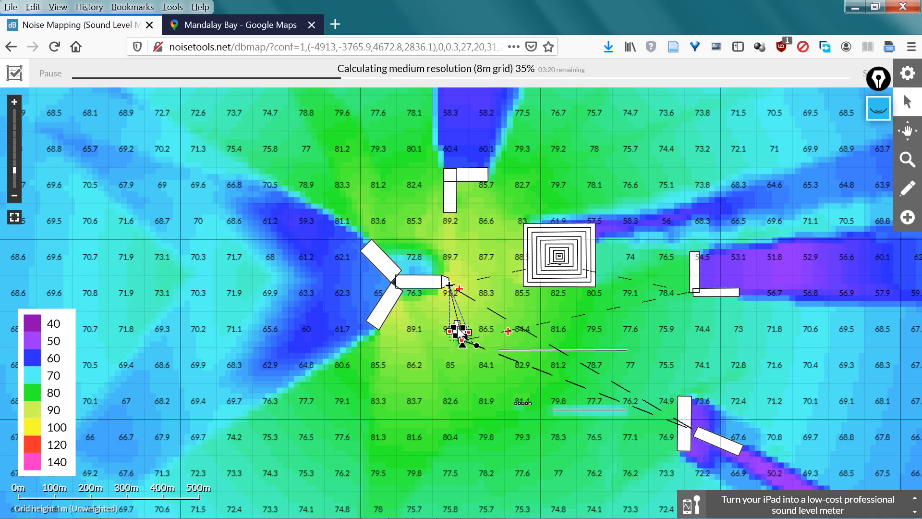
{"action": "mouse_move", "coordinate": [460, 359]}
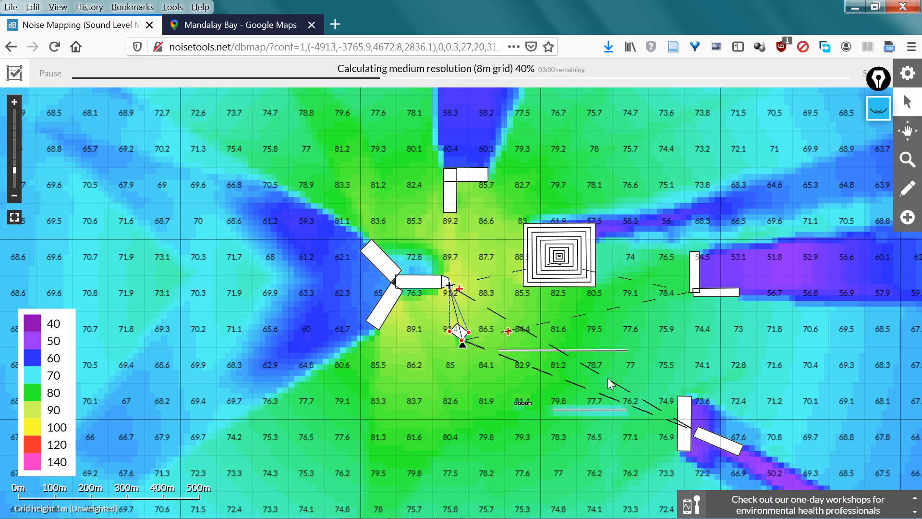
{"action": "left_click", "coordinate": [699, 437]}
{"action": "left_click", "coordinate": [698, 438]}
{"action": "mouse_move", "coordinate": [457, 340]}
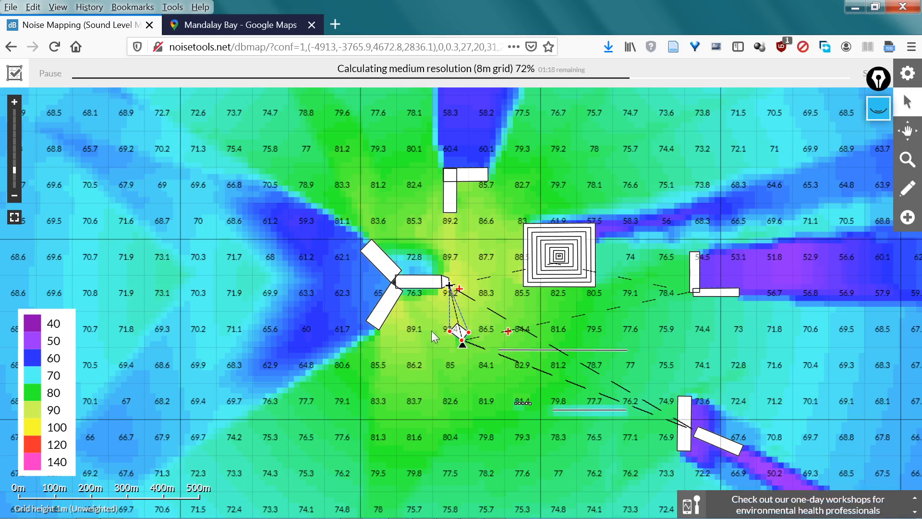
Step: Disable the 165 m high point source at the tip of the three-wing building's east wing
{"action": "left_click", "coordinate": [452, 288]}
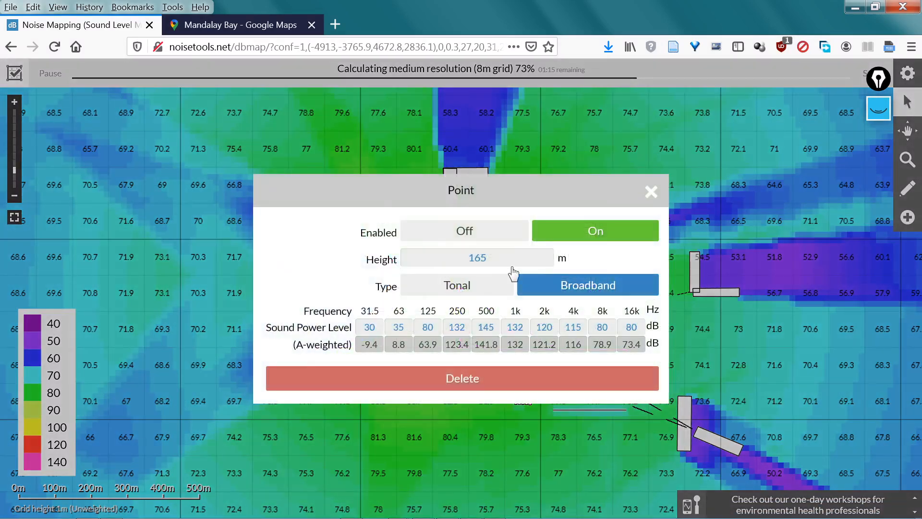
{"action": "left_click", "coordinate": [462, 233]}
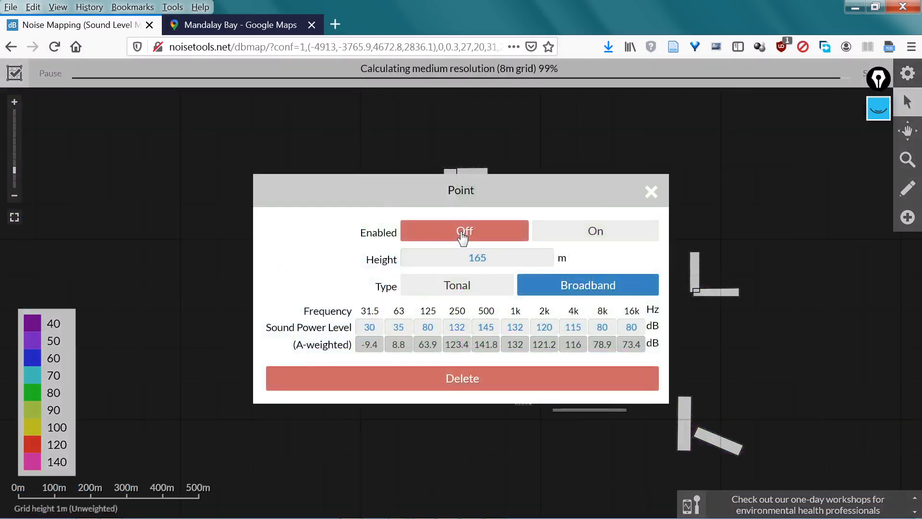
{"action": "left_click", "coordinate": [651, 191]}
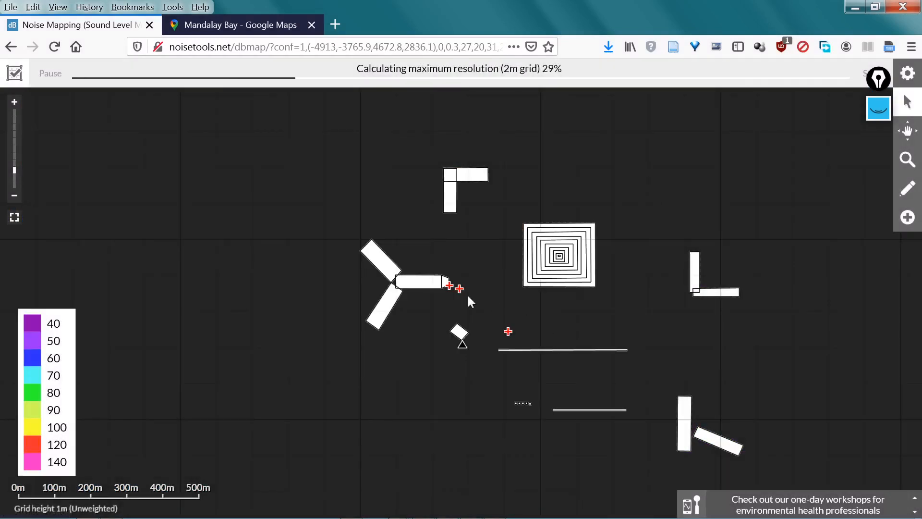
Step: Move the disabled Point-3 source between the northwest and east wings' open side and the northern L-shaped building, and set its height to 165 m
{"action": "left_click_drag", "start_coordinate": [459, 289], "coordinate": [426, 239]}
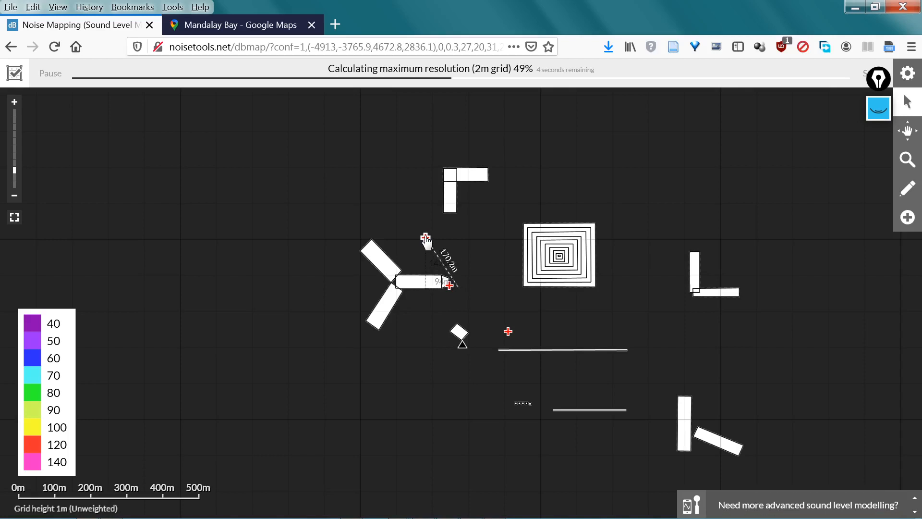
{"action": "left_click_drag", "start_coordinate": [426, 240], "coordinate": [426, 239]}
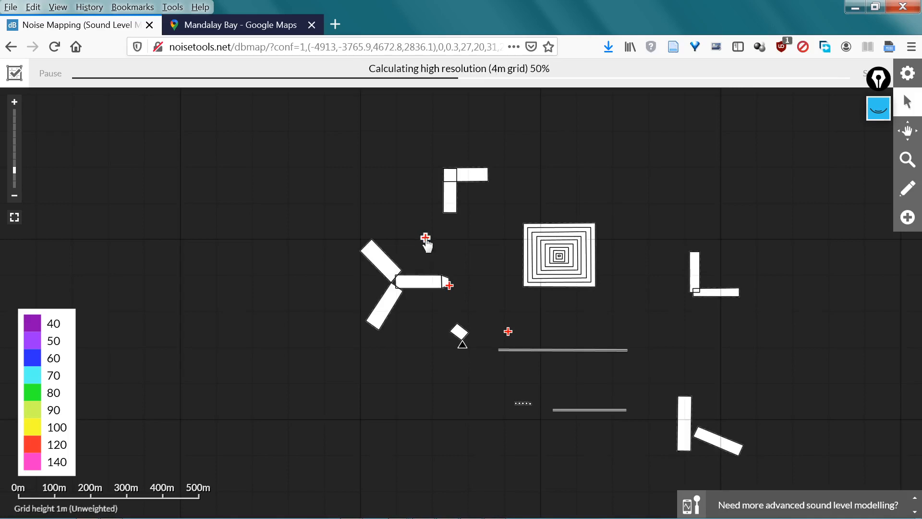
{"action": "left_click", "coordinate": [426, 239]}
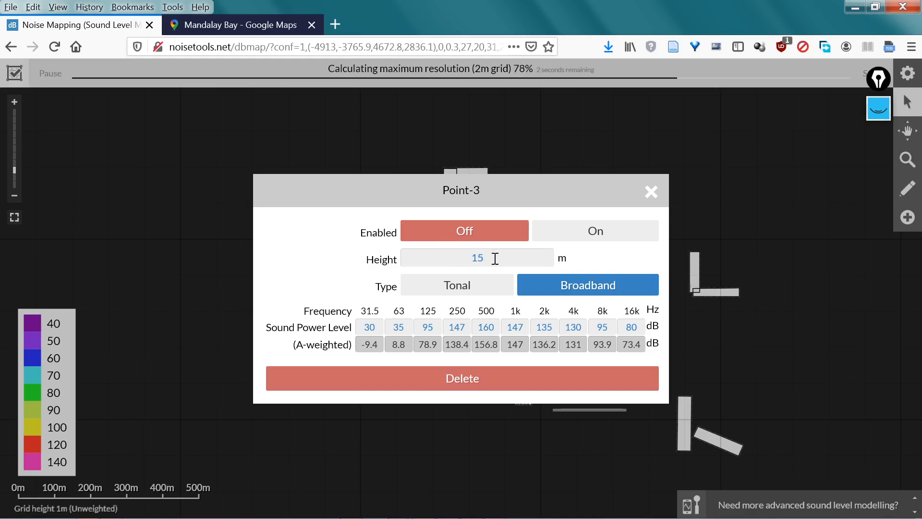
{"action": "key", "text": "BackSpace"}
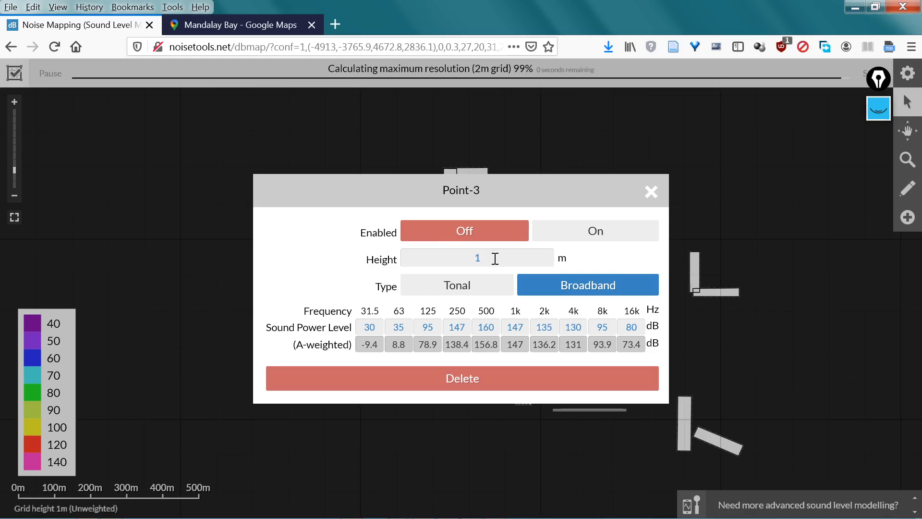
{"action": "type", "text": "165"}
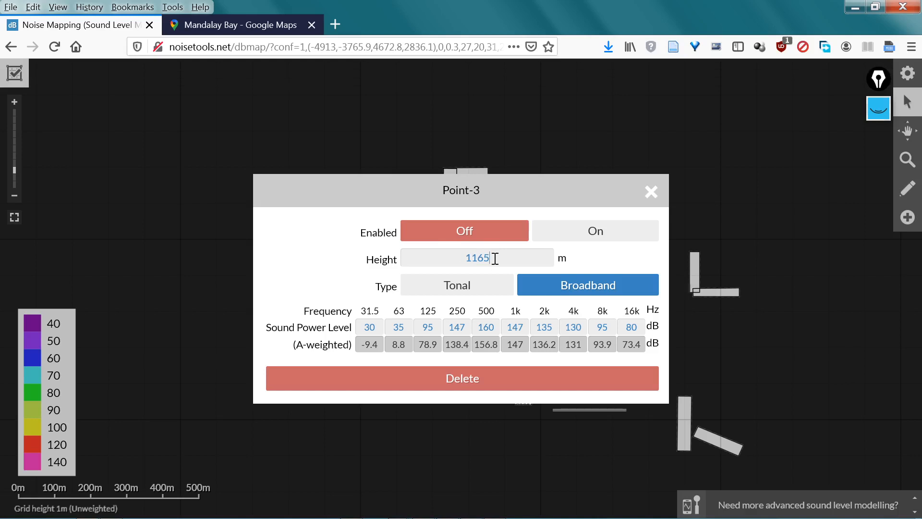
{"action": "key", "text": "BackSpace"}
{"action": "key", "text": "BackSpace"}
{"action": "key", "text": "BackSpace"}
{"action": "type", "text": "65"}
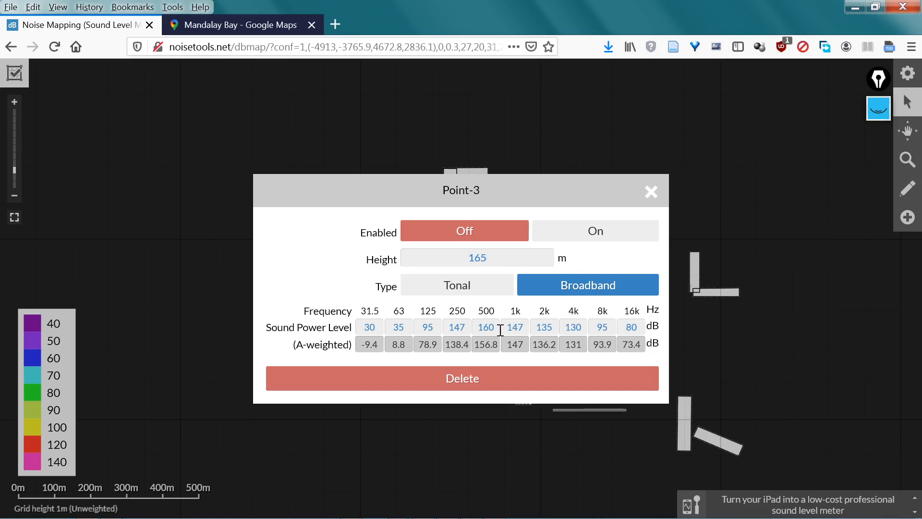
{"action": "left_click", "coordinate": [652, 192]}
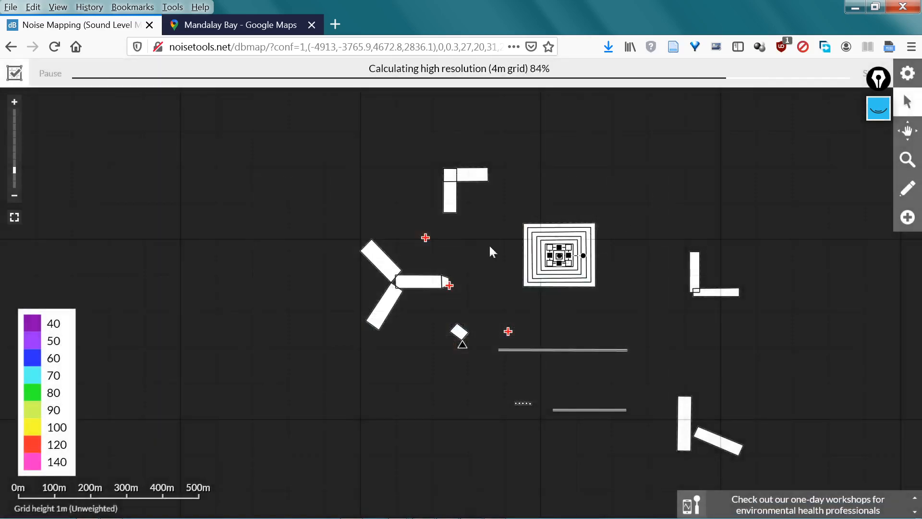
Step: Enable the Point-3 source and shift it slightly northeast, closer to the northern L-shaped building
{"action": "left_click", "coordinate": [426, 240]}
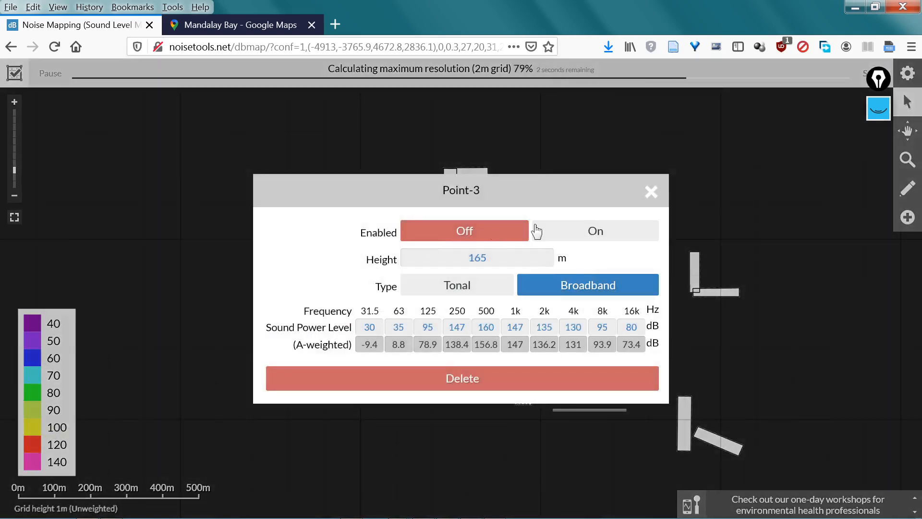
{"action": "left_click", "coordinate": [595, 235]}
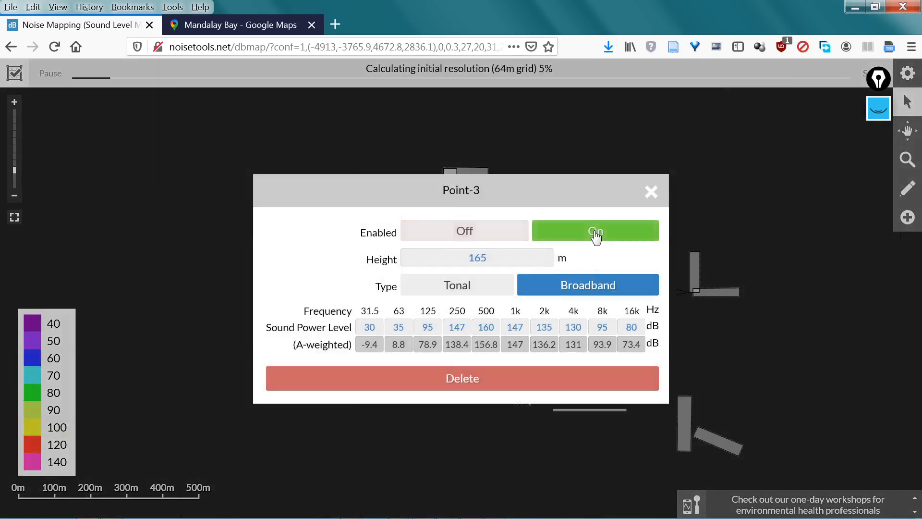
{"action": "left_click", "coordinate": [651, 192]}
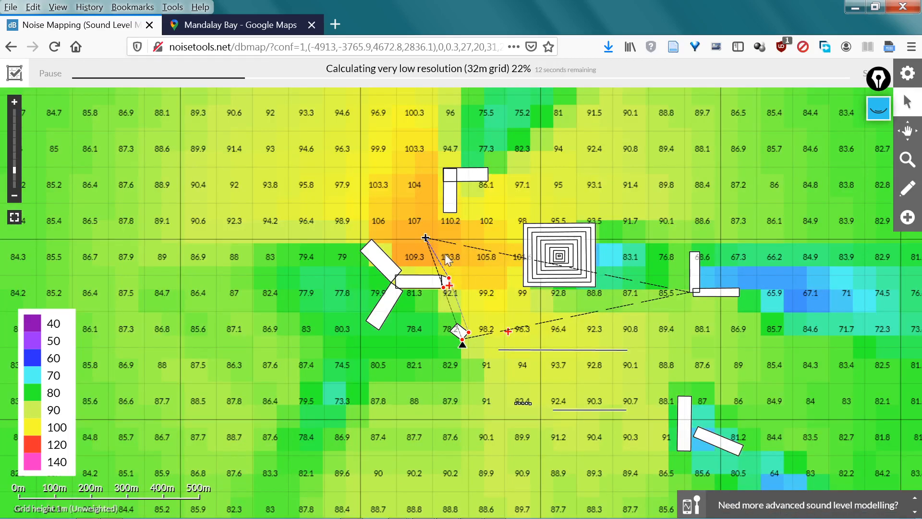
{"action": "left_click_drag", "start_coordinate": [426, 237], "coordinate": [435, 228]}
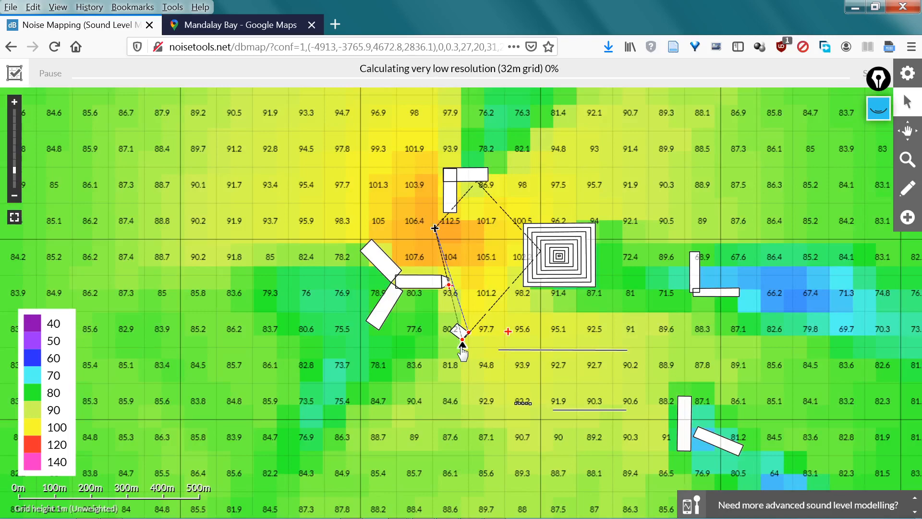
Step: Set the ray receiver's mode to Off and examine the noise levels around the source and behind the three-wing building
{"action": "left_click", "coordinate": [462, 345]}
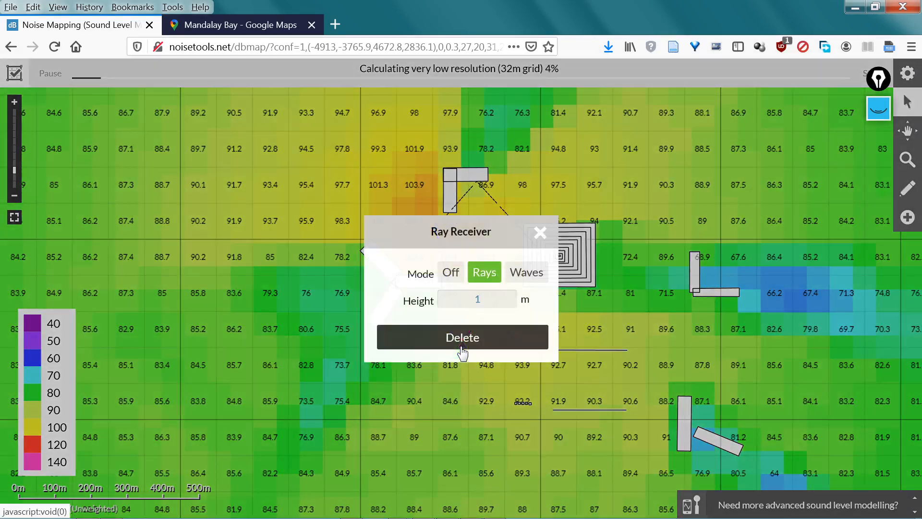
{"action": "left_click", "coordinate": [458, 279]}
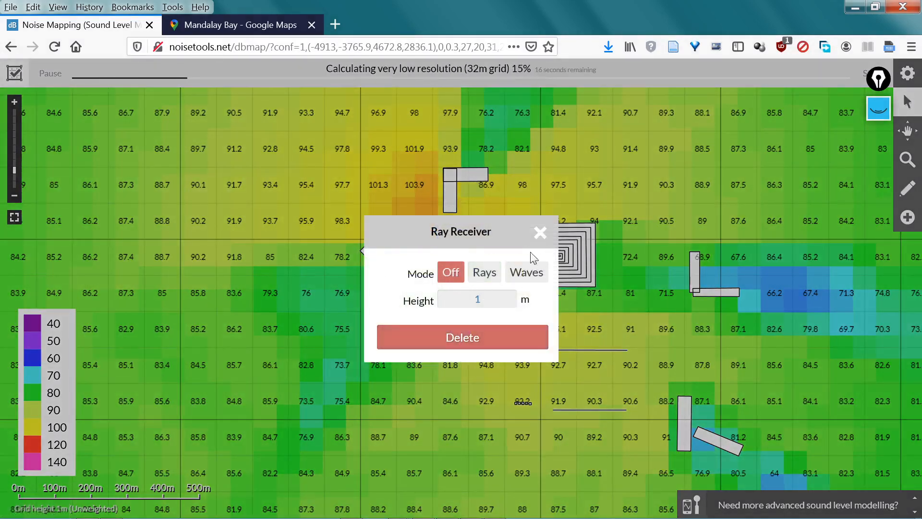
{"action": "left_click", "coordinate": [539, 234]}
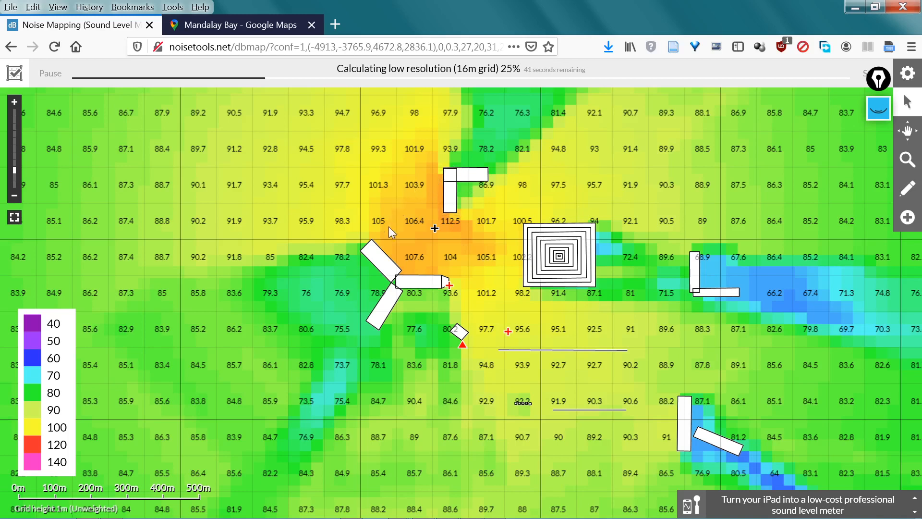
{"action": "mouse_move", "coordinate": [409, 248]}
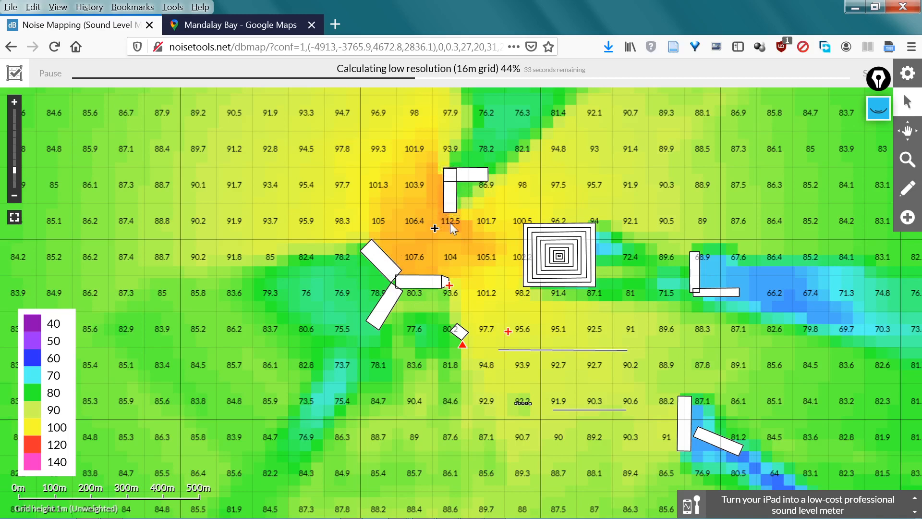
{"action": "mouse_move", "coordinate": [450, 223]}
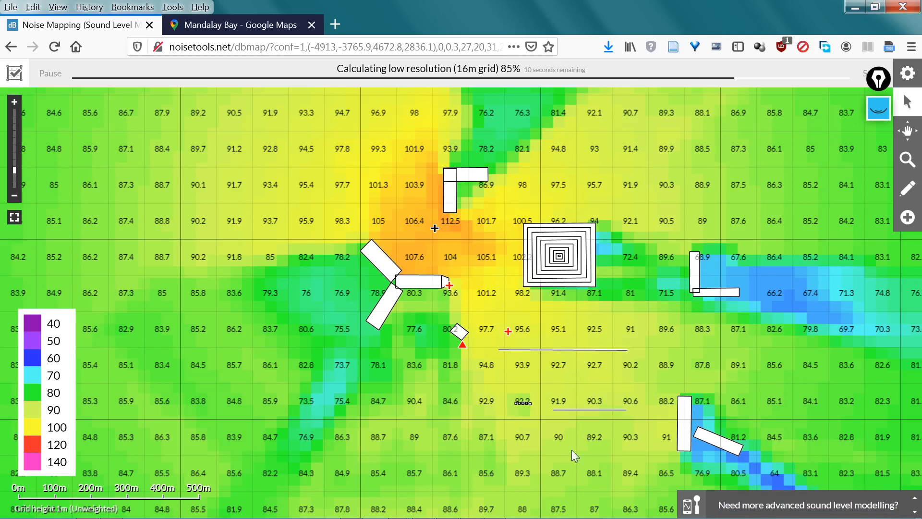
{"action": "mouse_move", "coordinate": [520, 463]}
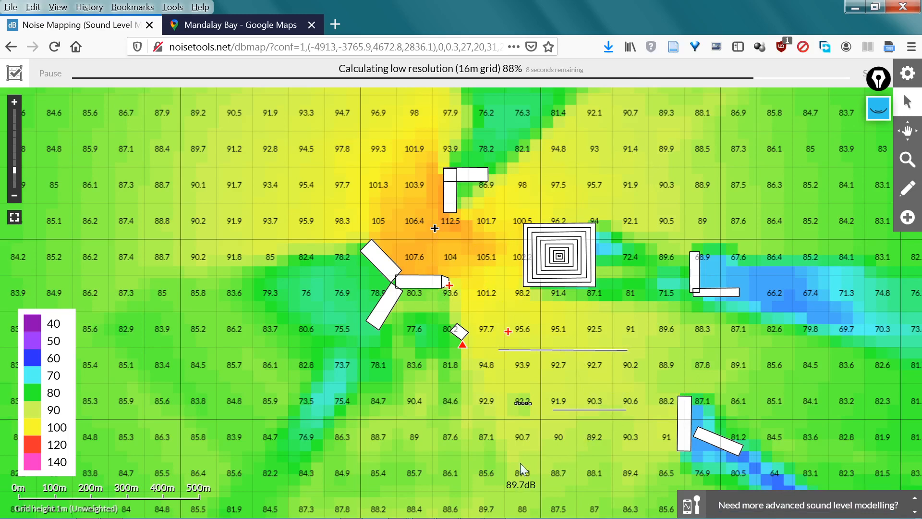
{"action": "left_click", "coordinate": [388, 299]}
{"action": "left_click", "coordinate": [381, 259]}
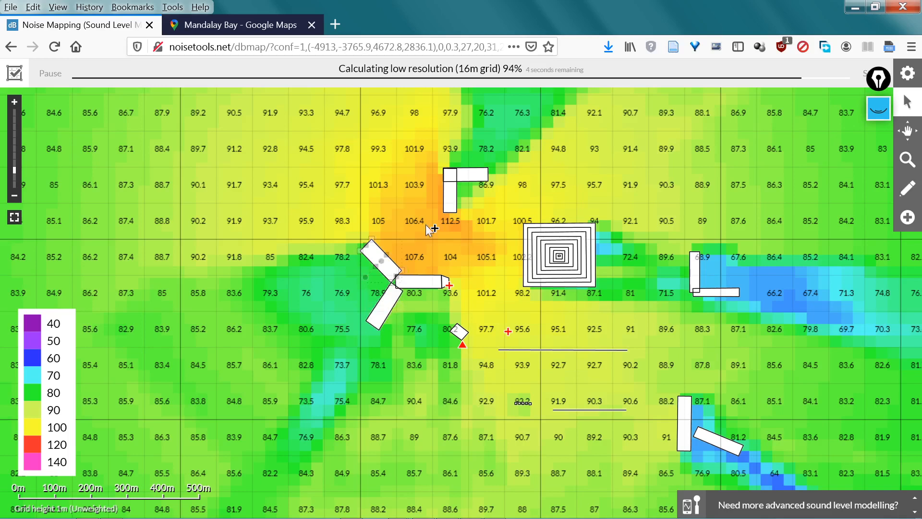
{"action": "left_click", "coordinate": [425, 224]}
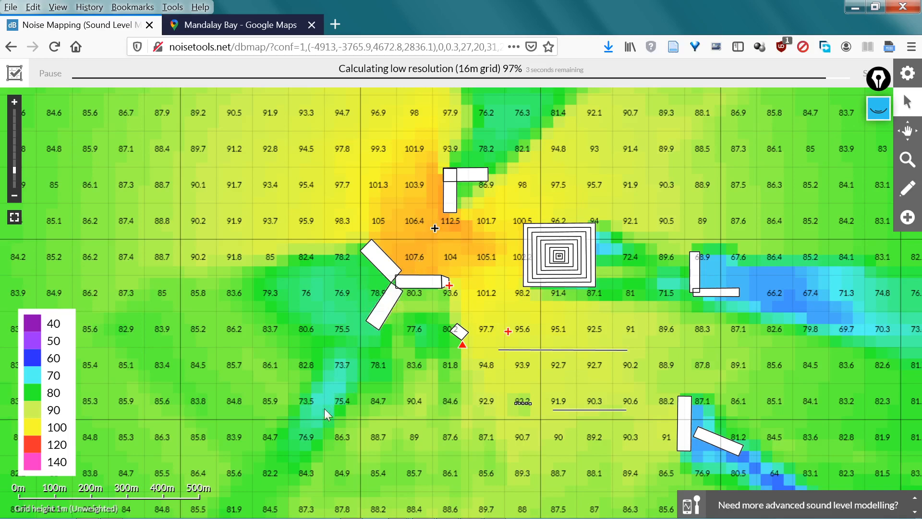
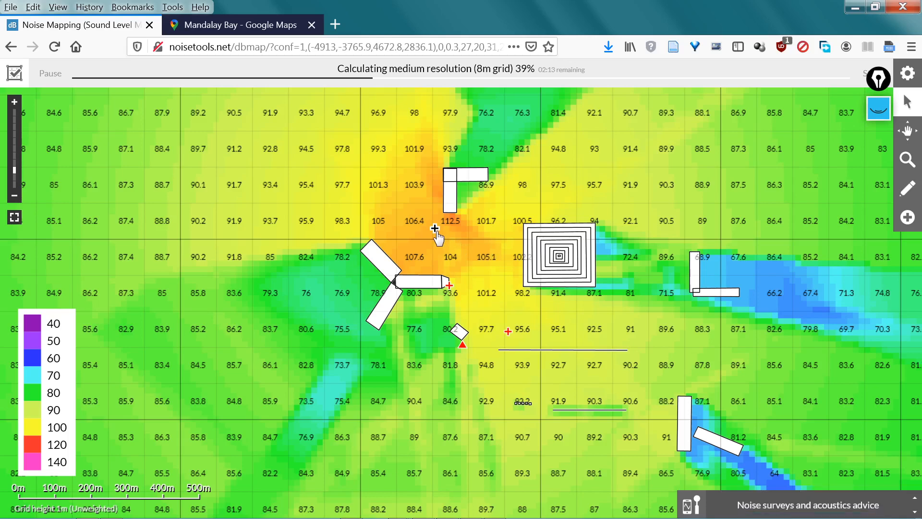
Step: Switch the ray receiver behind the small rotated building back to Rays mode
{"action": "left_click", "coordinate": [462, 350]}
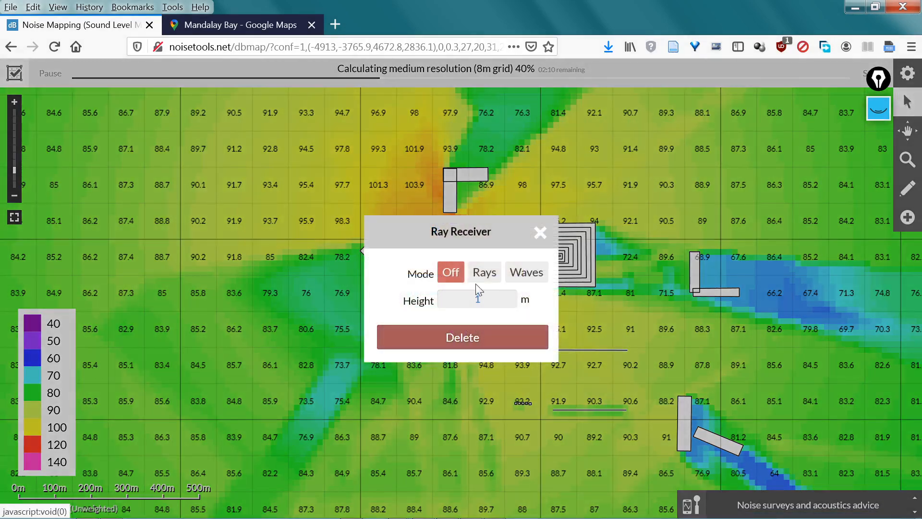
{"action": "left_click", "coordinate": [483, 274]}
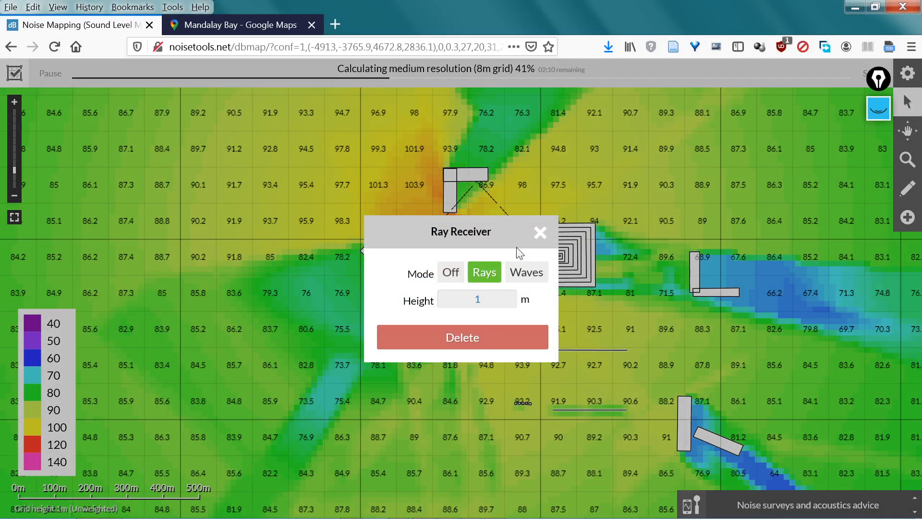
{"action": "left_click", "coordinate": [541, 235]}
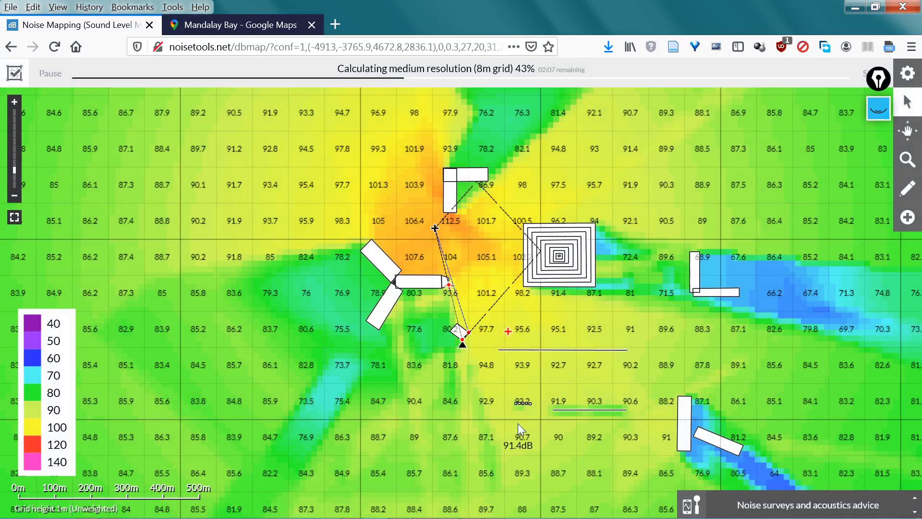
Step: Move the ray receiver behind the long horizontal barrier, and on to just west of the southeastern building's vertical wing
{"action": "left_click", "coordinate": [454, 334]}
{"action": "mouse_move", "coordinate": [463, 346]}
{"action": "left_mouse_down"}
{"action": "mouse_move", "coordinate": [535, 385]}
{"action": "mouse_move", "coordinate": [576, 388]}
{"action": "left_mouse_up"}
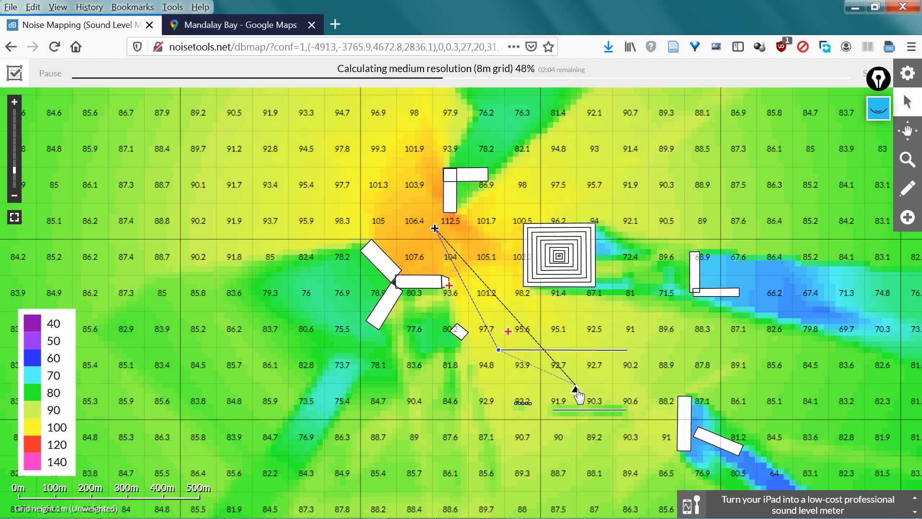
{"action": "left_click_drag", "start_coordinate": [576, 396], "coordinate": [667, 426]}
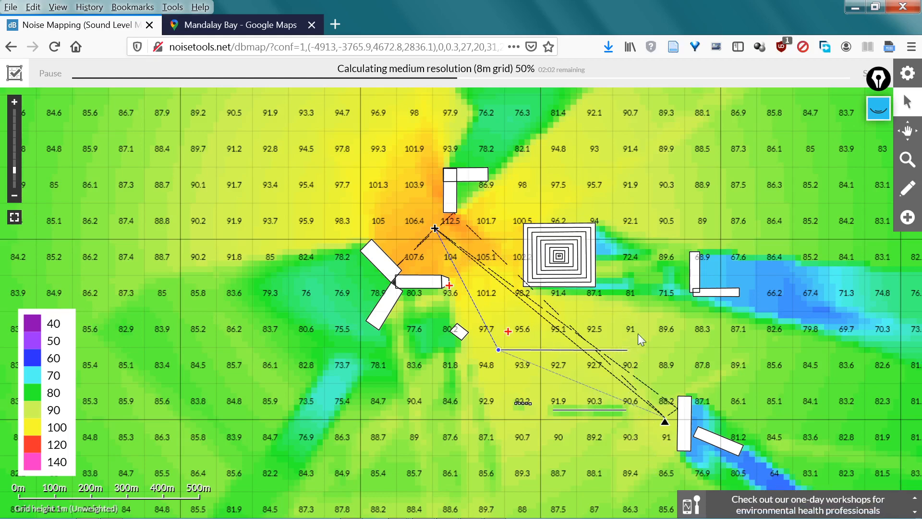
Step: Inspect the ray paths at the long barrier's west end, the northwest wing, the northern L-shaped building and the southeastern building
{"action": "left_click", "coordinate": [499, 350]}
{"action": "mouse_move", "coordinate": [445, 239]}
{"action": "left_click", "coordinate": [401, 266]}
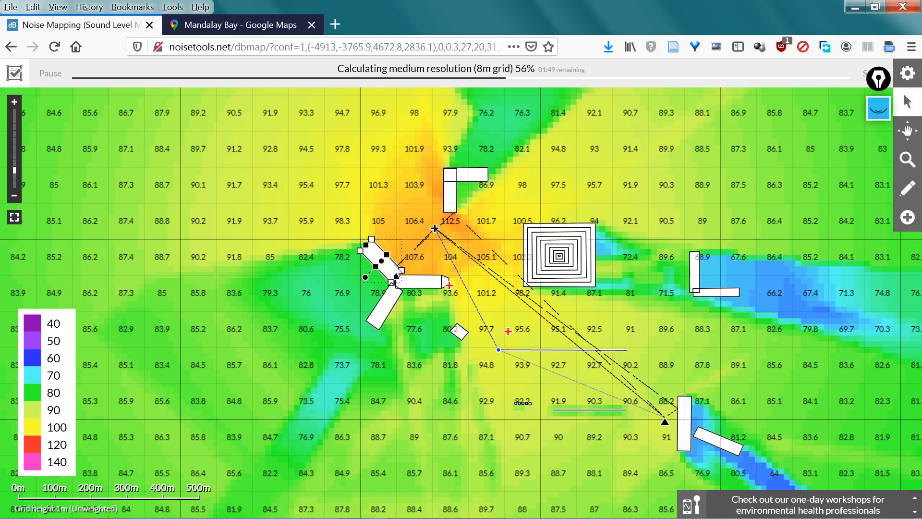
{"action": "left_click", "coordinate": [409, 253]}
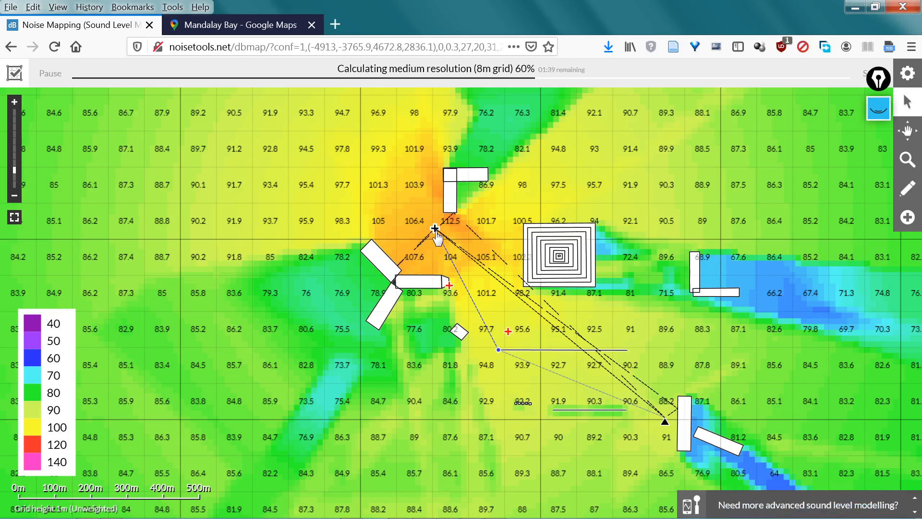
{"action": "left_click", "coordinate": [450, 211]}
{"action": "left_click", "coordinate": [679, 410]}
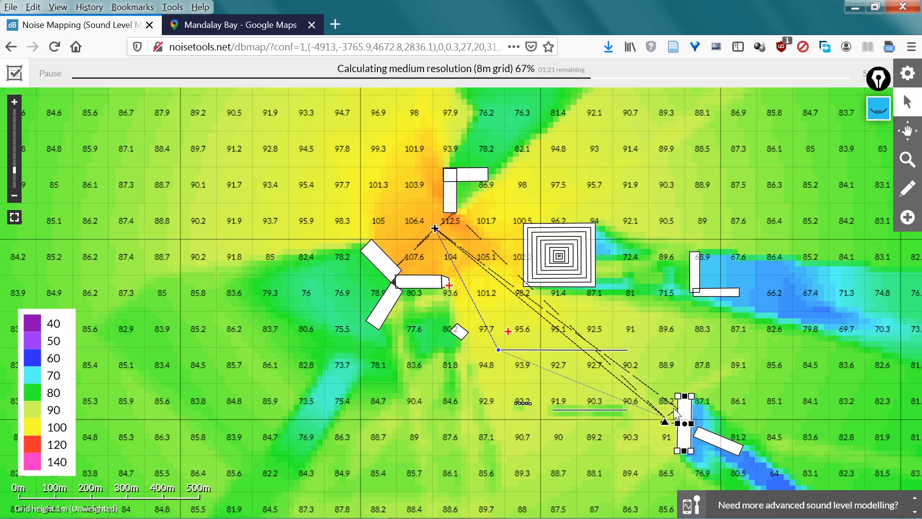
{"action": "left_click", "coordinate": [664, 424]}
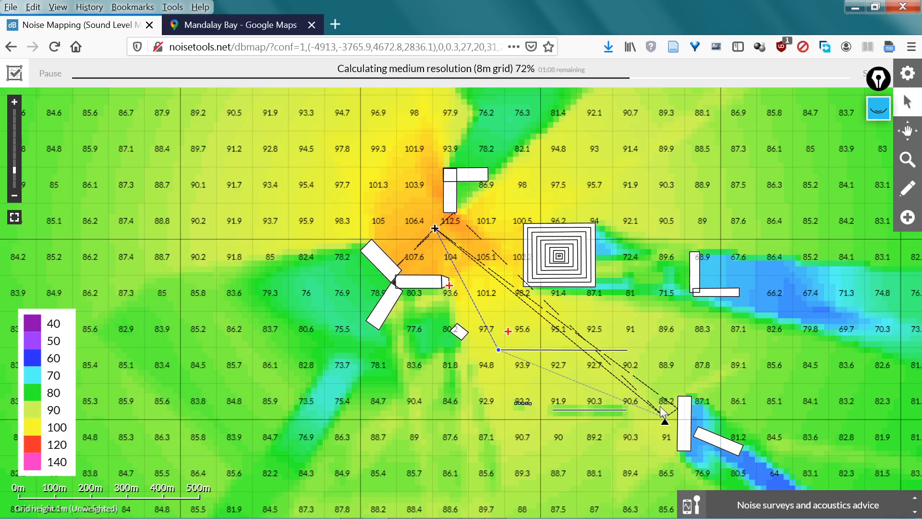
Step: Set the ground factor (G) in the calculation settings to 0.5 and close the settings
{"action": "mouse_move", "coordinate": [662, 412]}
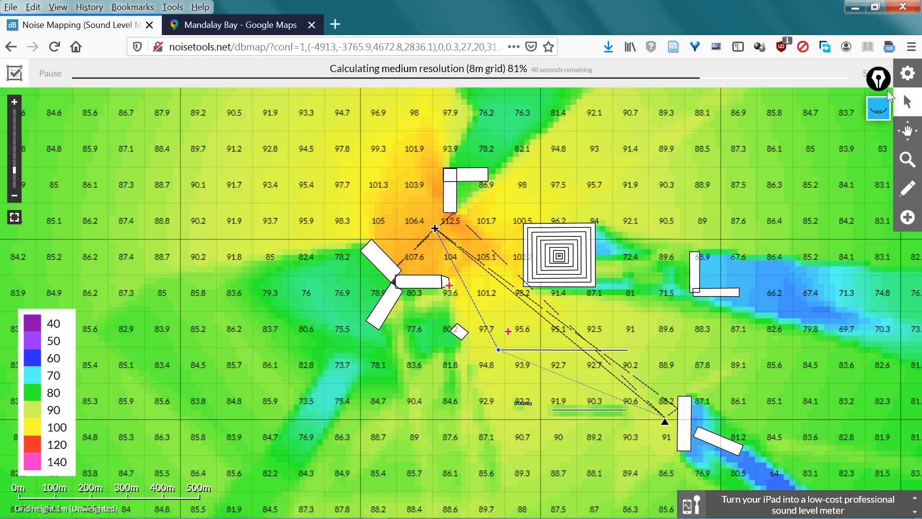
{"action": "right_click", "coordinate": [908, 83]}
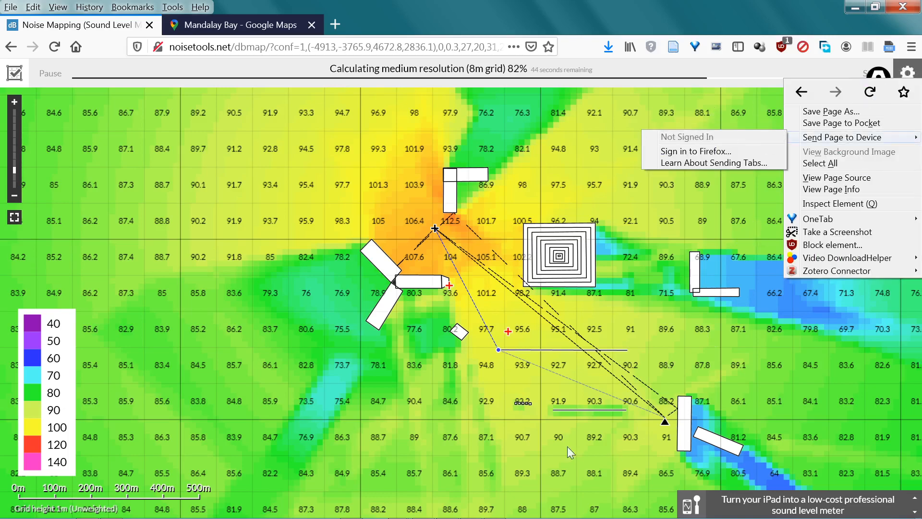
{"action": "left_click", "coordinate": [525, 445]}
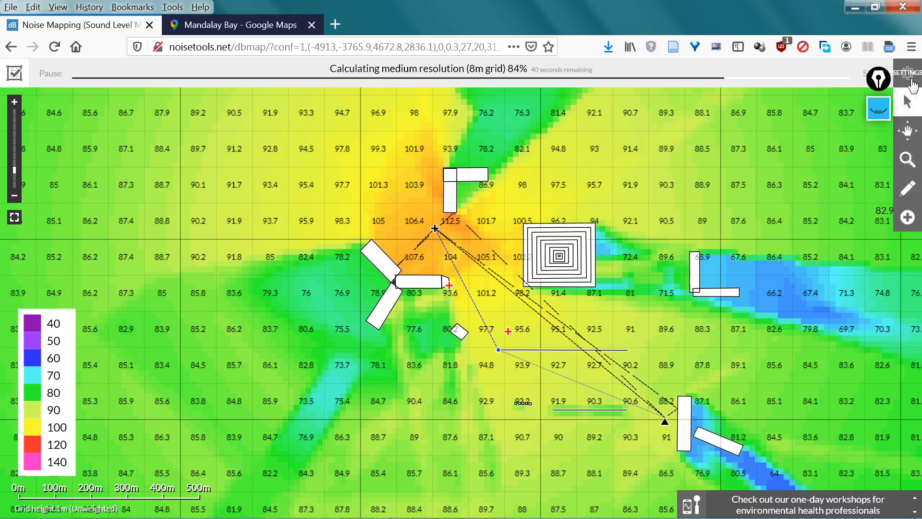
{"action": "left_click", "coordinate": [908, 73]}
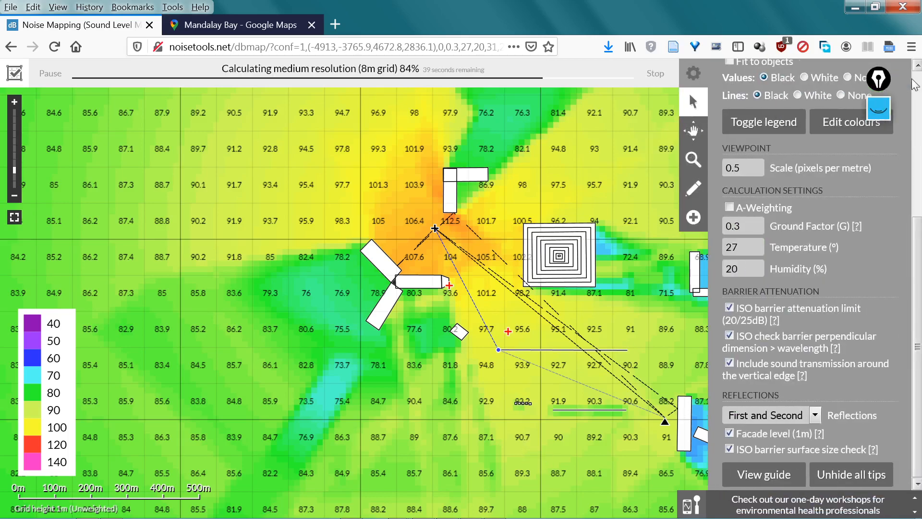
{"action": "left_click", "coordinate": [746, 227]}
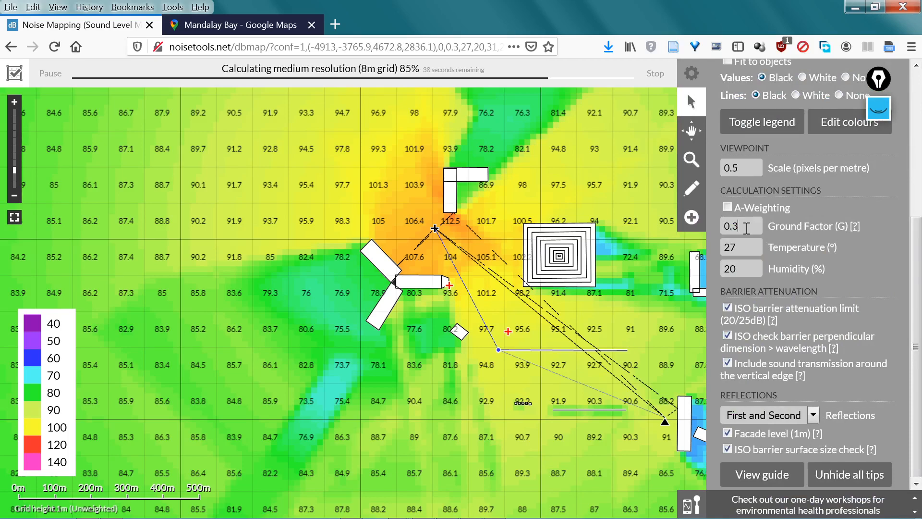
{"action": "key", "text": "BackSpace"}
{"action": "type", "text": "5"}
{"action": "left_click", "coordinate": [691, 77]}
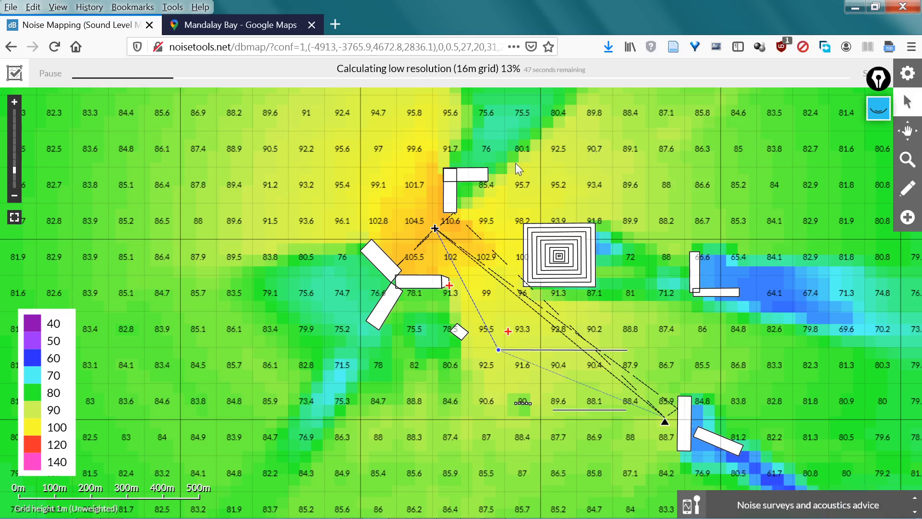
Step: Set the height of the point source between the northern L-shaped and three-wing buildings to 15 m
{"action": "left_click", "coordinate": [435, 229]}
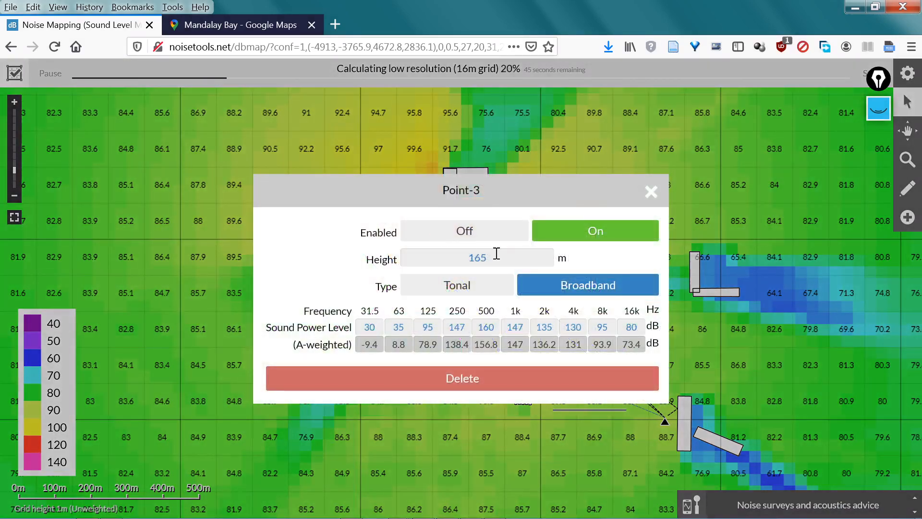
{"action": "key", "text": "BackSpace"}
{"action": "key", "text": "BackSpace"}
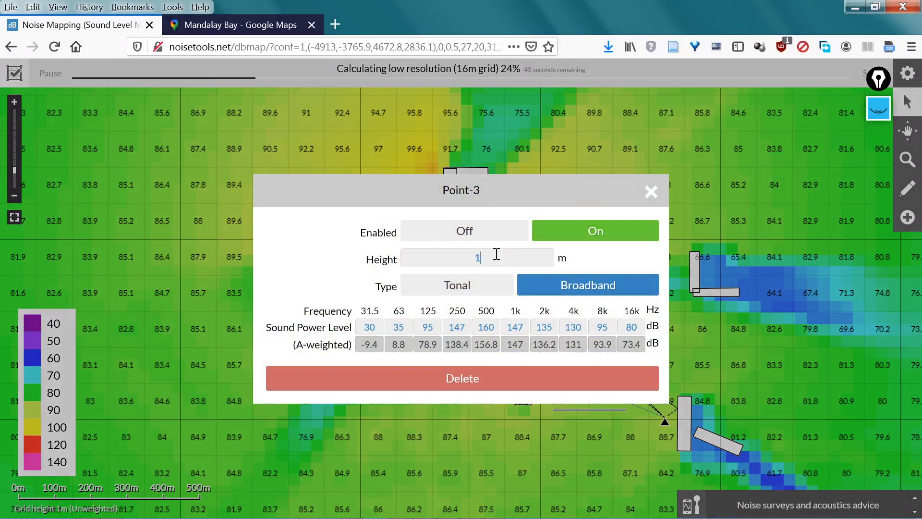
{"action": "type", "text": "5"}
{"action": "left_click", "coordinate": [650, 191]}
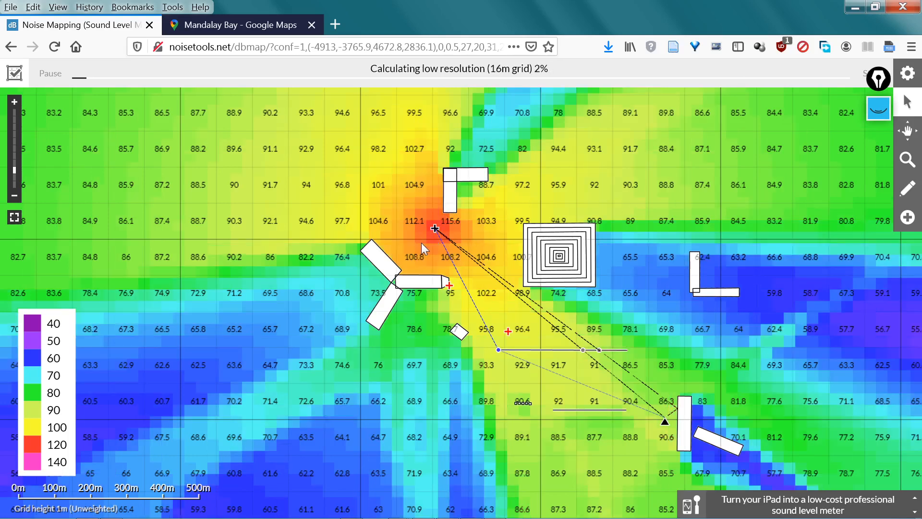
Step: Examine the recalculated noise levels around the source, behind the three-wing building and near the stepped pyramid
{"action": "mouse_move", "coordinate": [422, 243]}
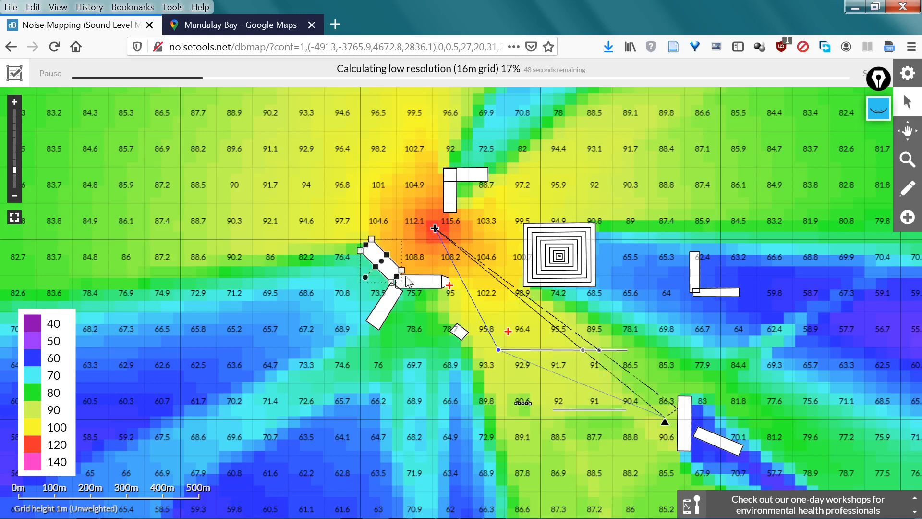
{"action": "left_click", "coordinate": [558, 278]}
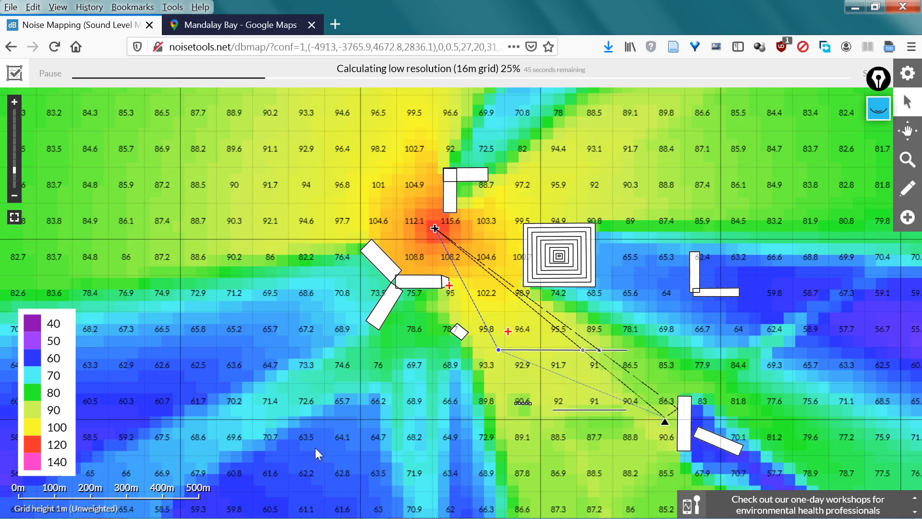
{"action": "mouse_move", "coordinate": [257, 343]}
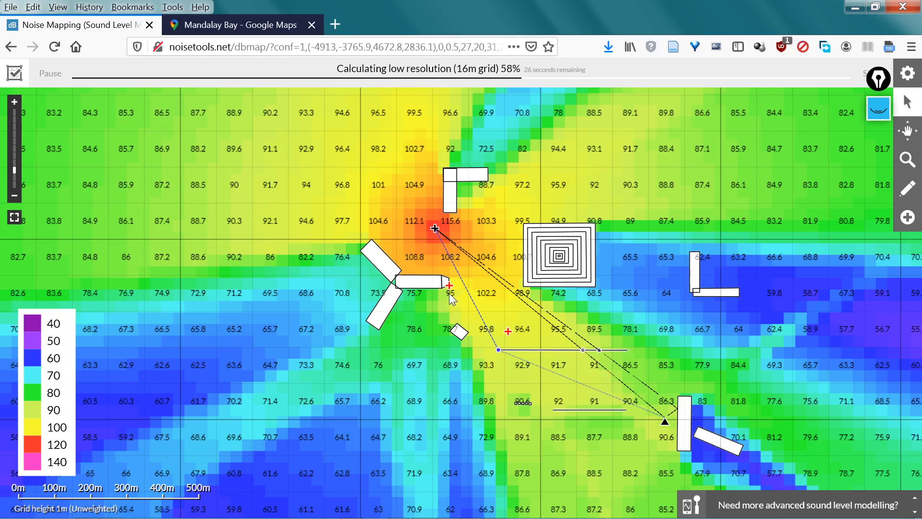
{"action": "mouse_move", "coordinate": [427, 298]}
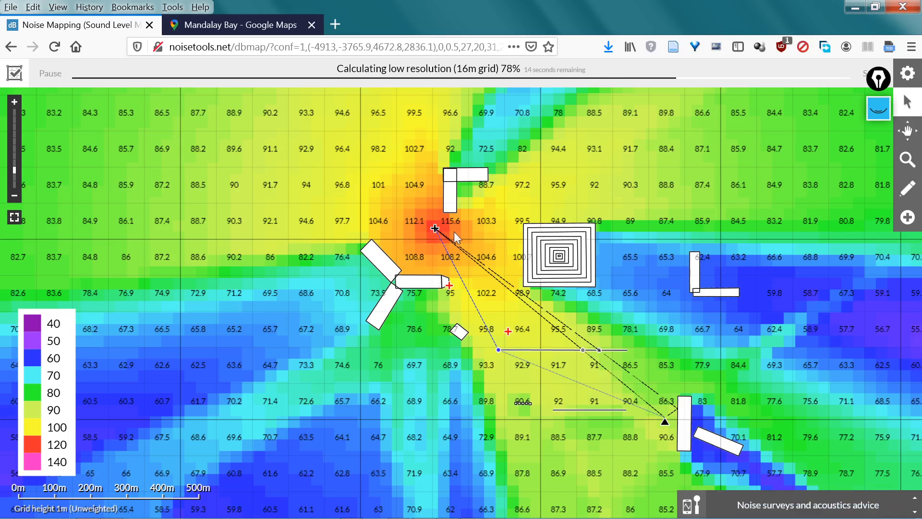
{"action": "left_click", "coordinate": [391, 255]}
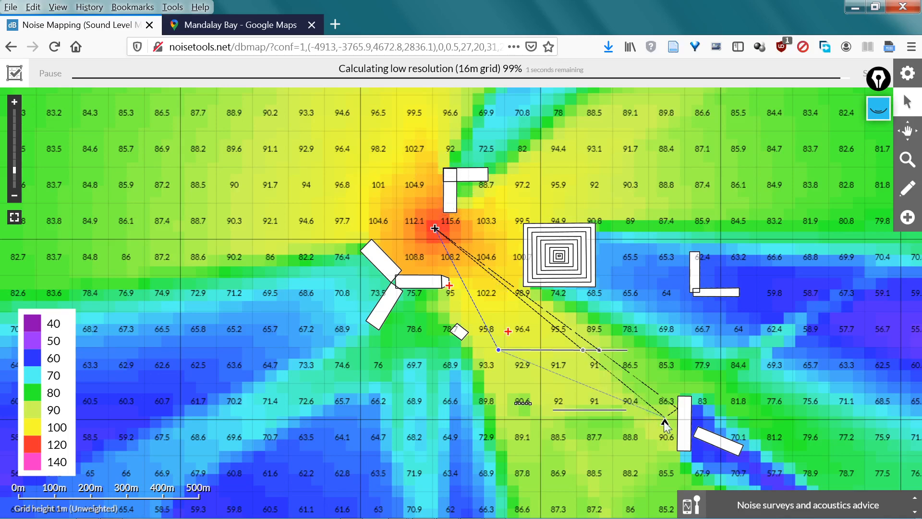
Step: Move the ray receiver southwest of the three-wing building, and on to the reflected strip just southeast of the eastern L-shaped building
{"action": "mouse_move", "coordinate": [666, 422]}
{"action": "left_mouse_down"}
{"action": "mouse_move", "coordinate": [483, 411]}
{"action": "mouse_move", "coordinate": [328, 386]}
{"action": "mouse_move", "coordinate": [346, 372]}
{"action": "left_mouse_up"}
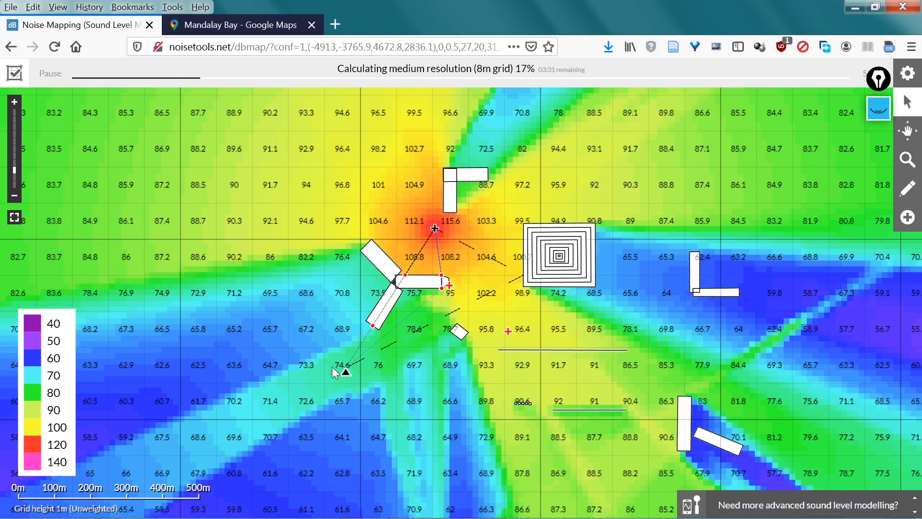
{"action": "left_click_drag", "start_coordinate": [346, 378], "coordinate": [774, 348]}
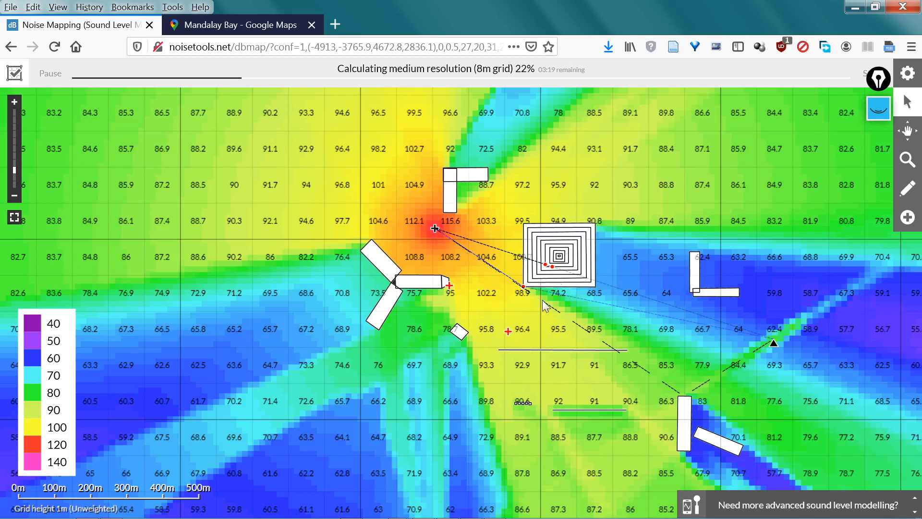
{"action": "left_click", "coordinate": [685, 403]}
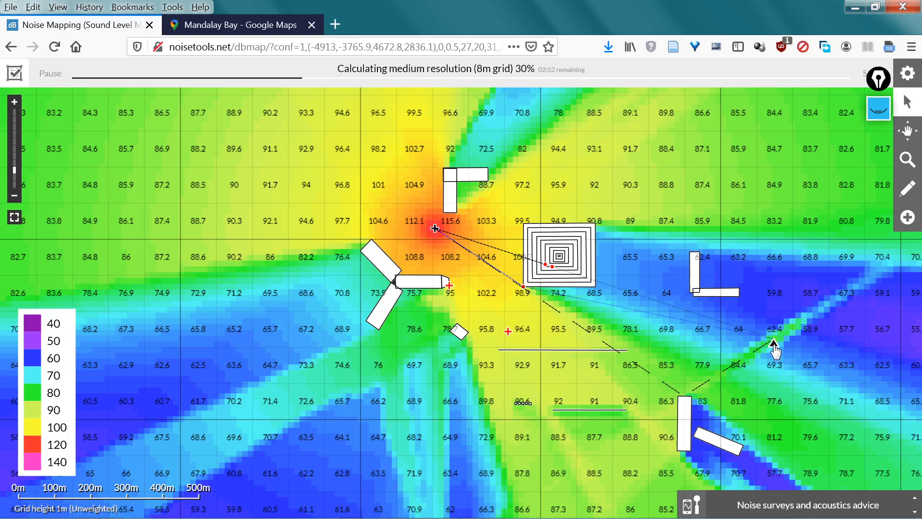
Step: Move the ray receiver south of the three-wing building's east wing, and minimize the browser window
{"action": "left_click_drag", "start_coordinate": [774, 346], "coordinate": [440, 407]}
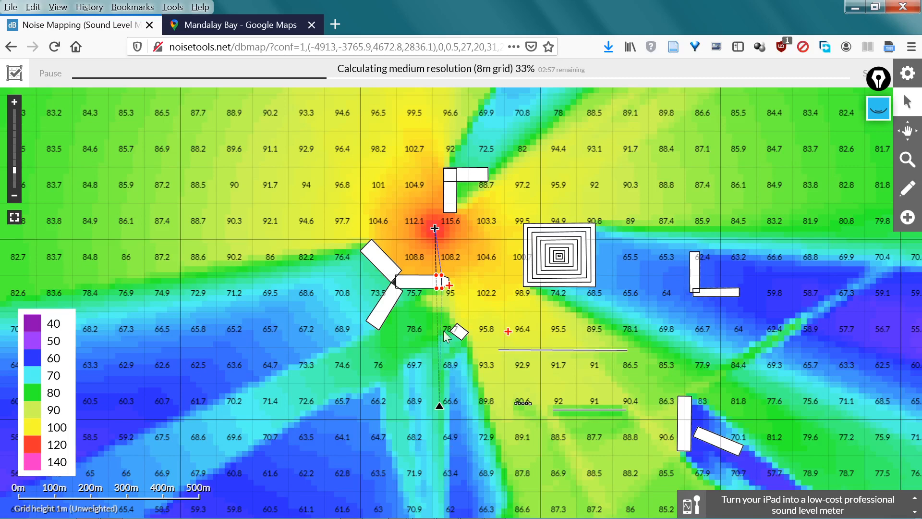
{"action": "left_click", "coordinate": [439, 284]}
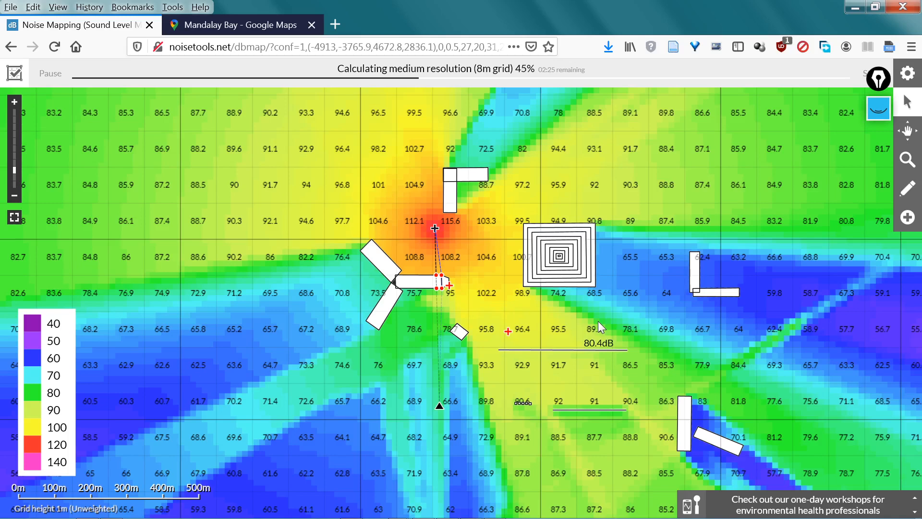
{"action": "left_click", "coordinate": [854, 9]}
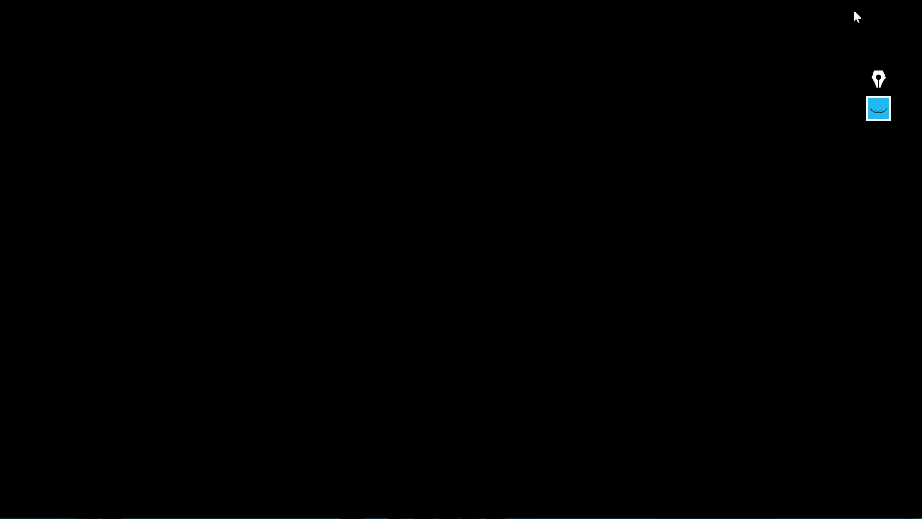